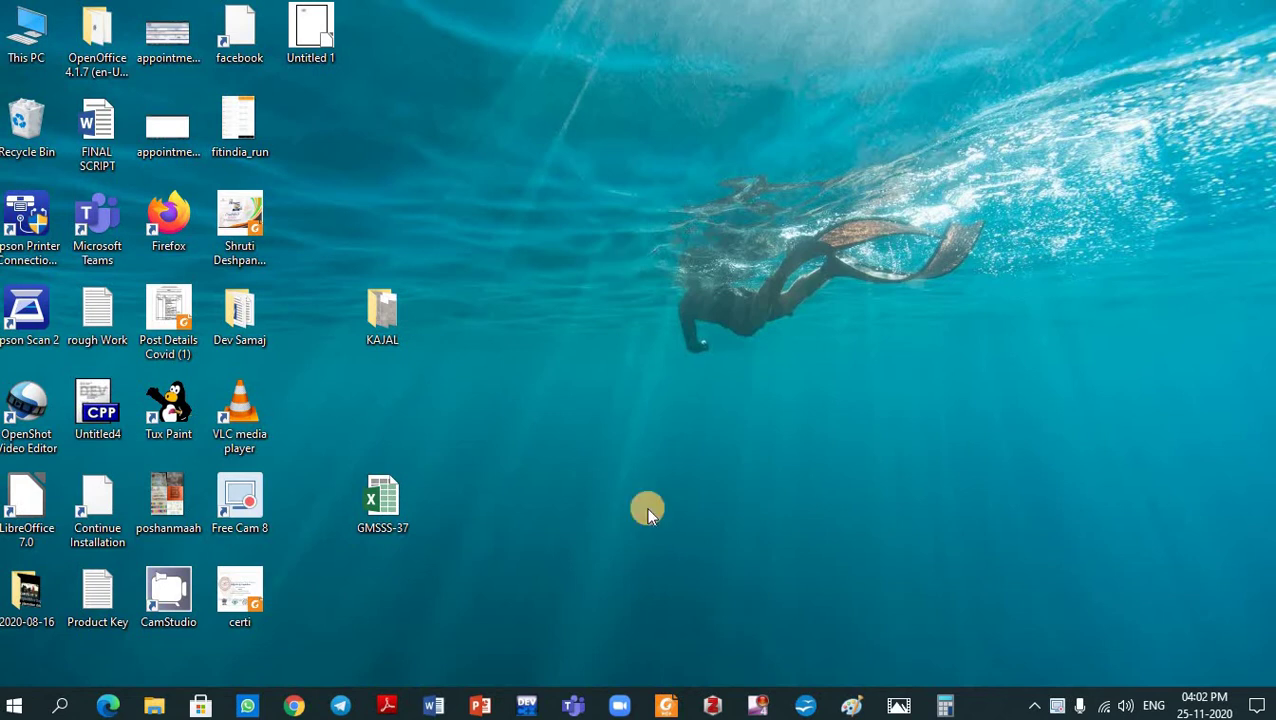
# Switch to Foxit Reader and read the Launching Openoffice section of UNIT -3 RDBMS.pdf.
pyautogui.click(668, 706)
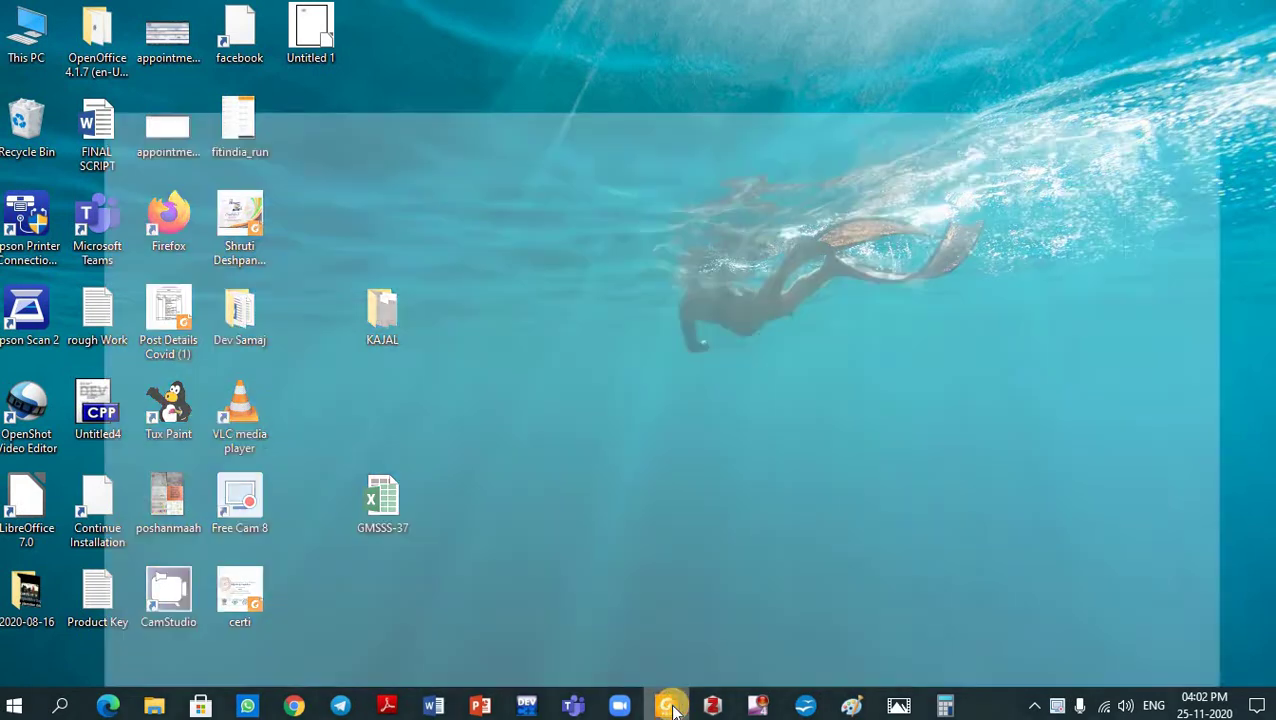
pyautogui.scroll(3, 607, 441)
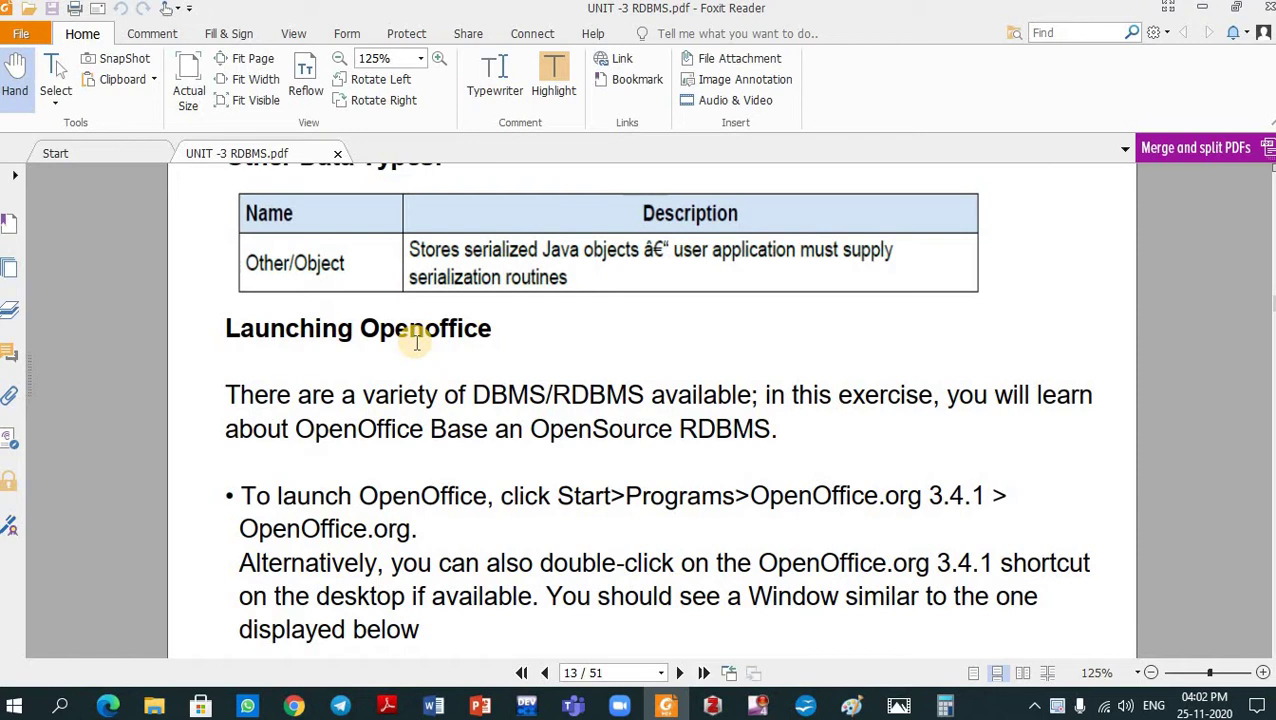
pyautogui.scroll(-1, 417, 342)
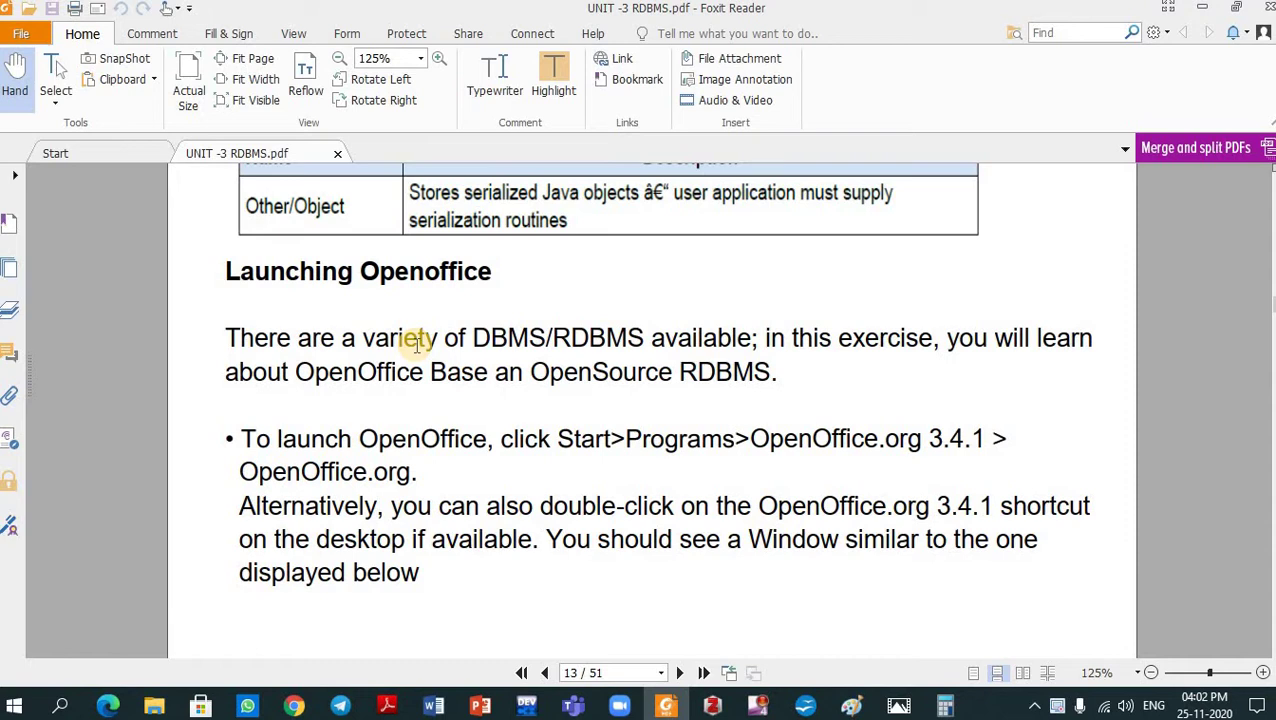
# Launch LibreOffice from the desktop and set up a new HSQLDB Embedded database, registered and opened for editing after saving.
pyautogui.press('super+d')
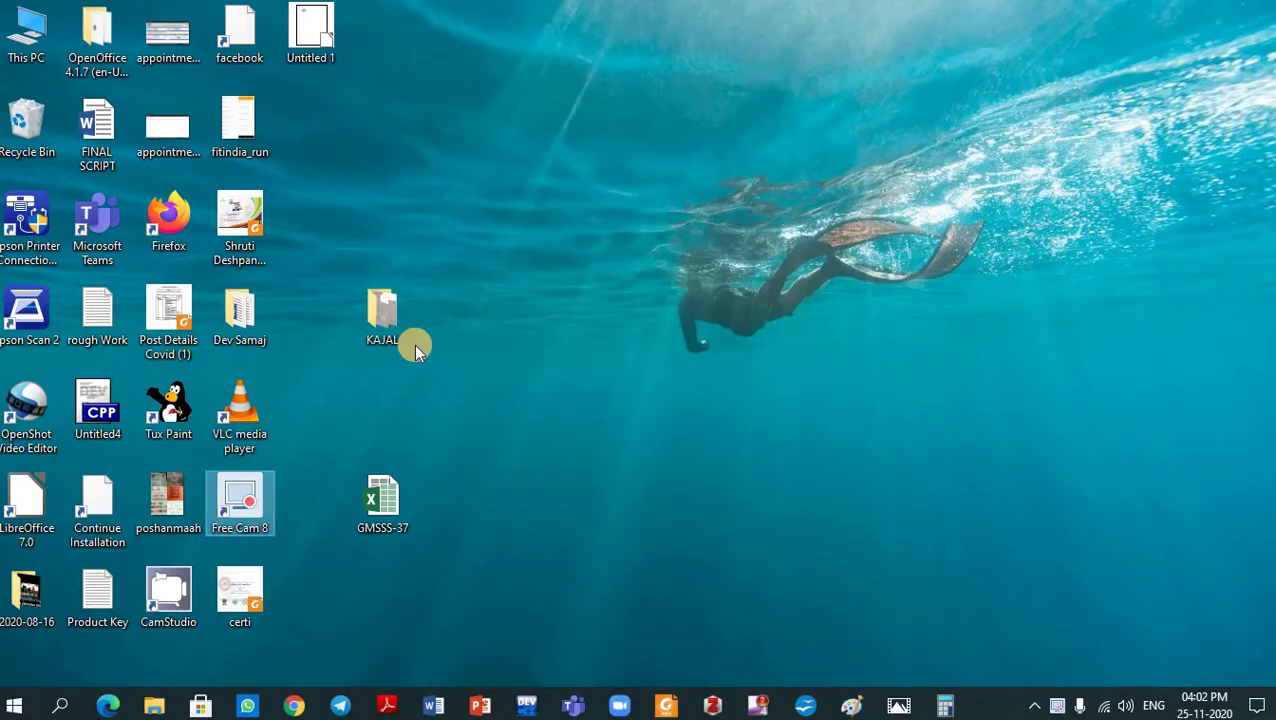
pyautogui.doubleClick(30, 520)
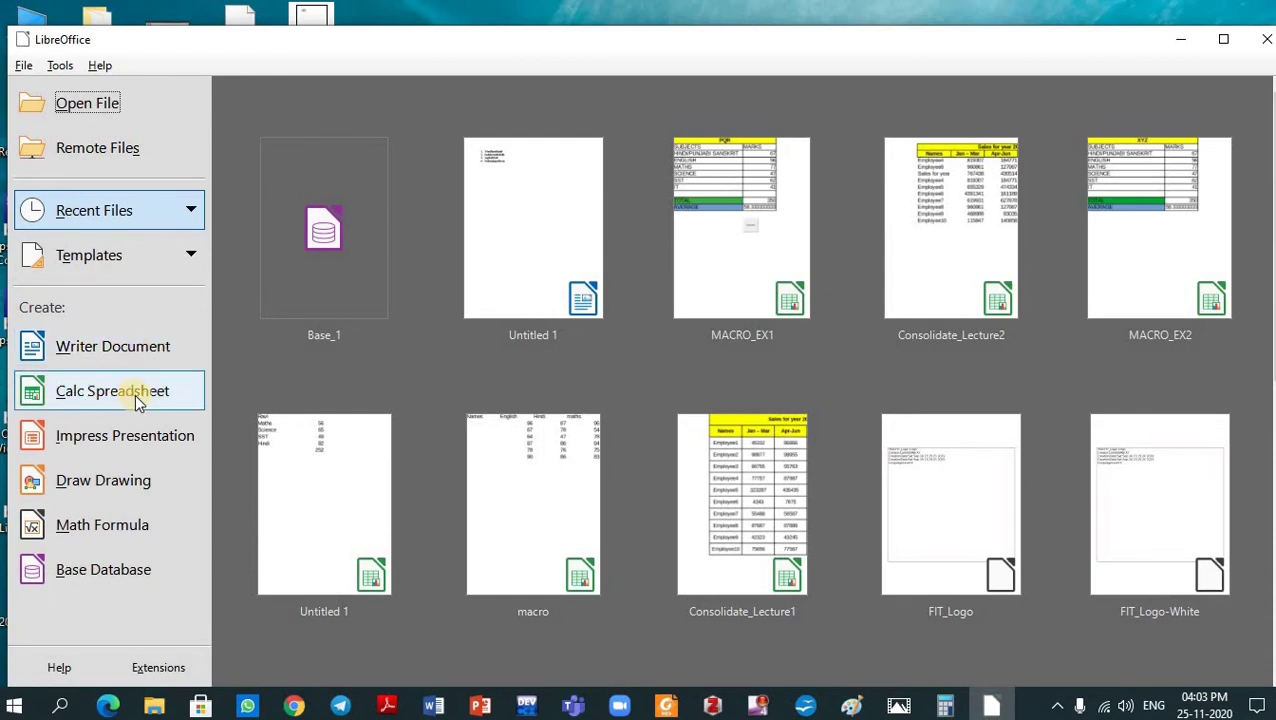
pyautogui.click(133, 568)
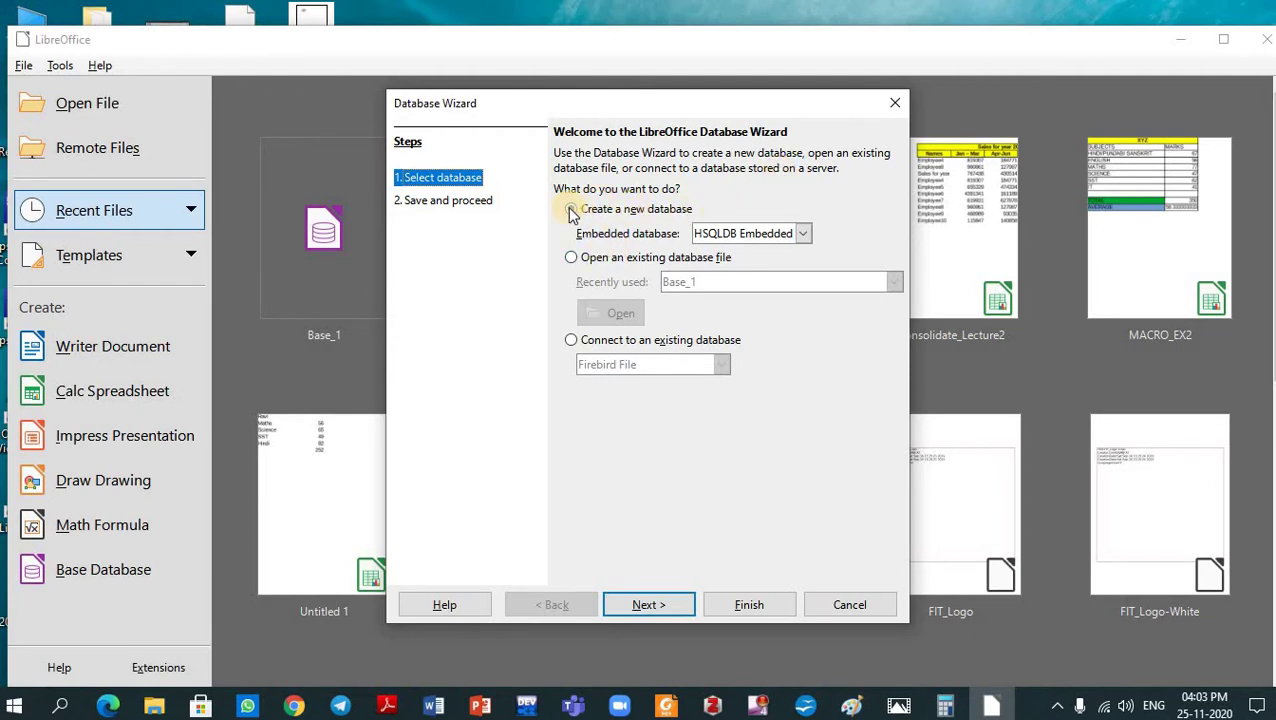
pyautogui.click(655, 605)
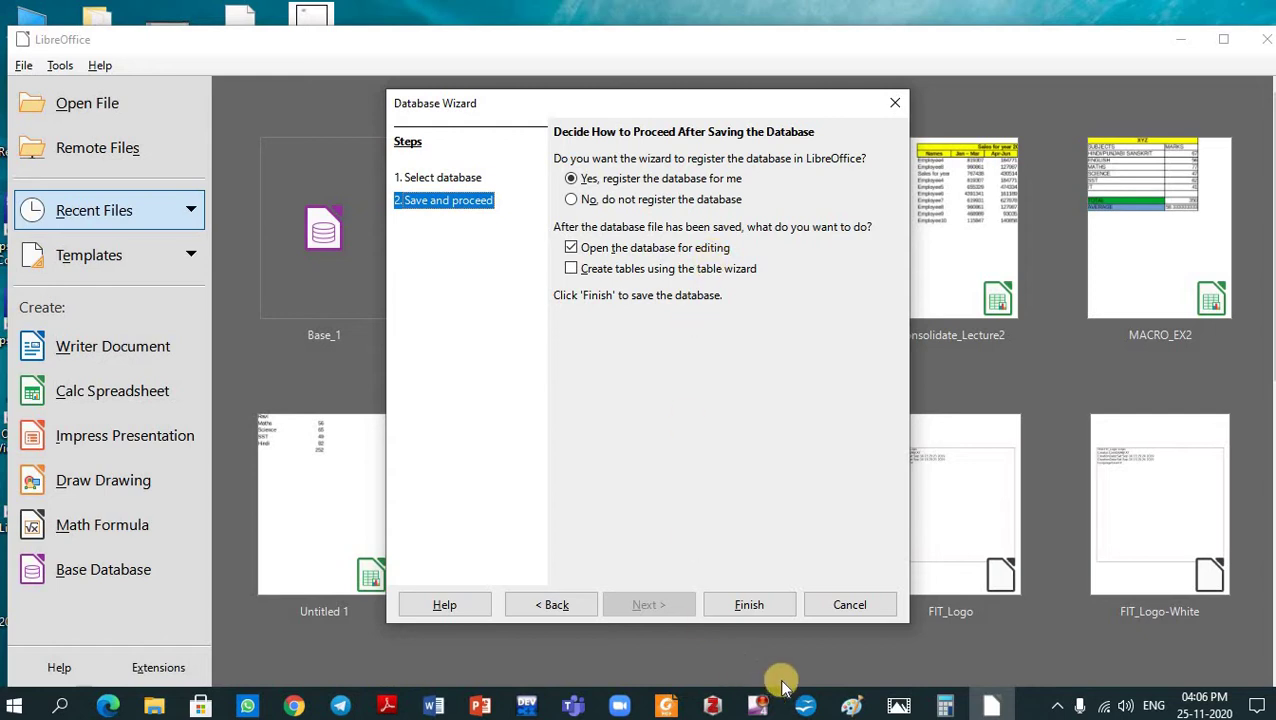
pyautogui.click(749, 605)
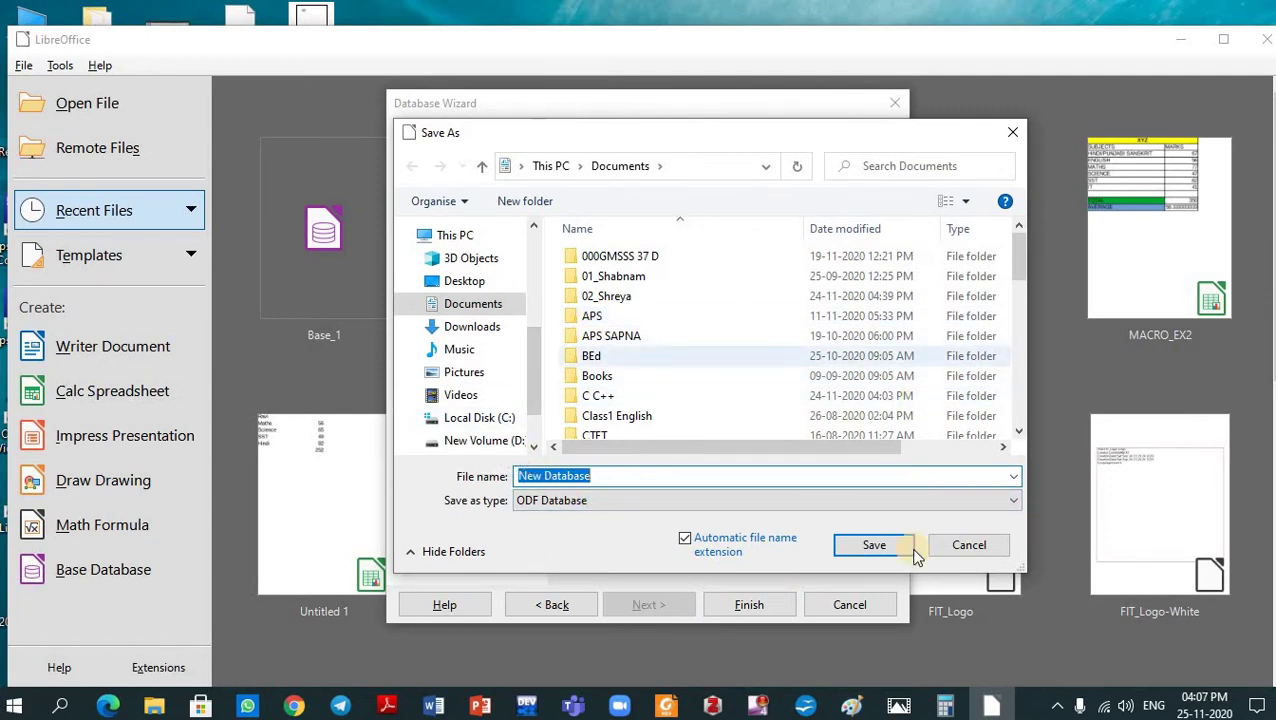
# Save the new database as Base_2 in the 10_A_B folder inside 000GMSSS 37 D.
pyautogui.doubleClick(625, 257)
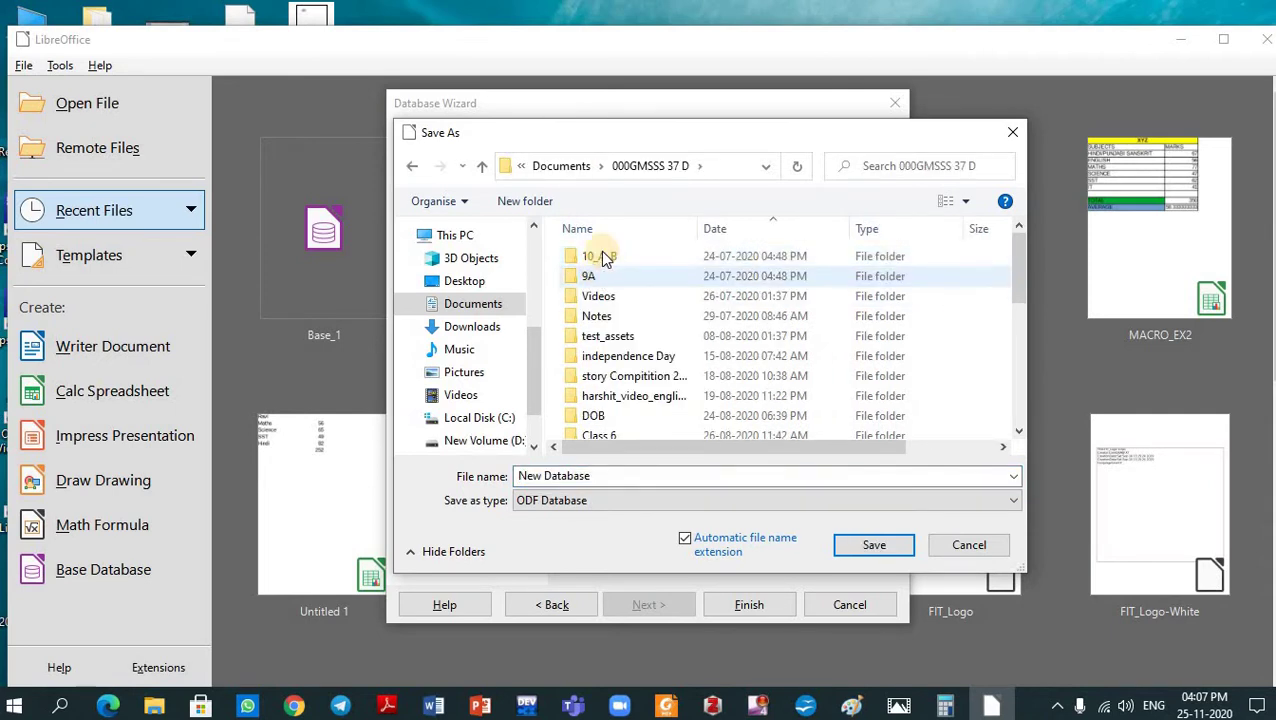
pyautogui.doubleClick(607, 258)
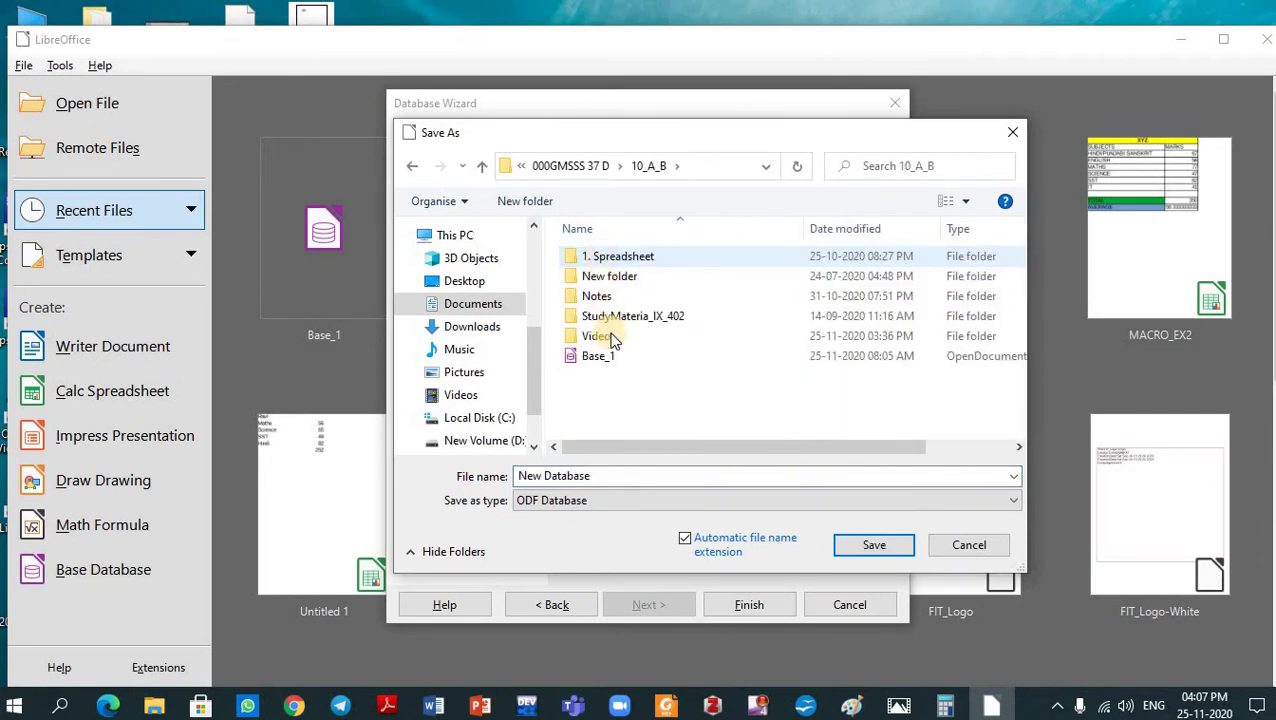
pyautogui.moveTo(592, 476); pyautogui.dragTo(478, 480)
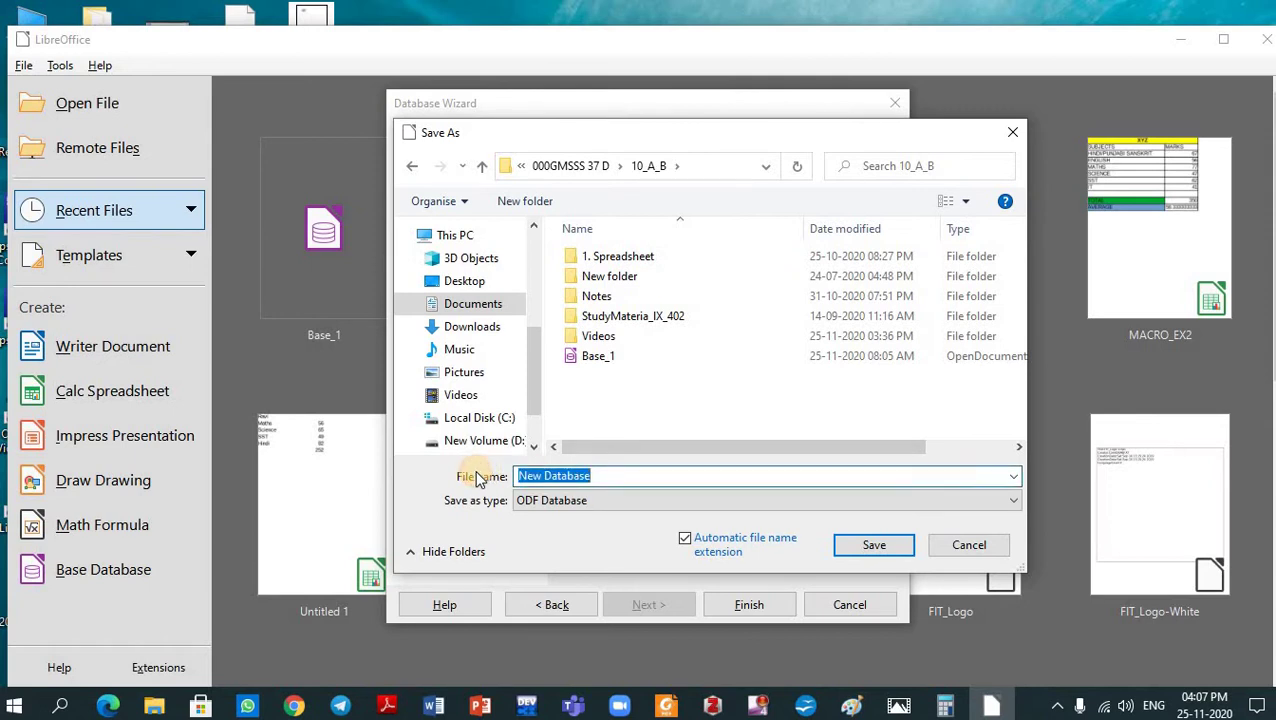
pyautogui.write('Base')
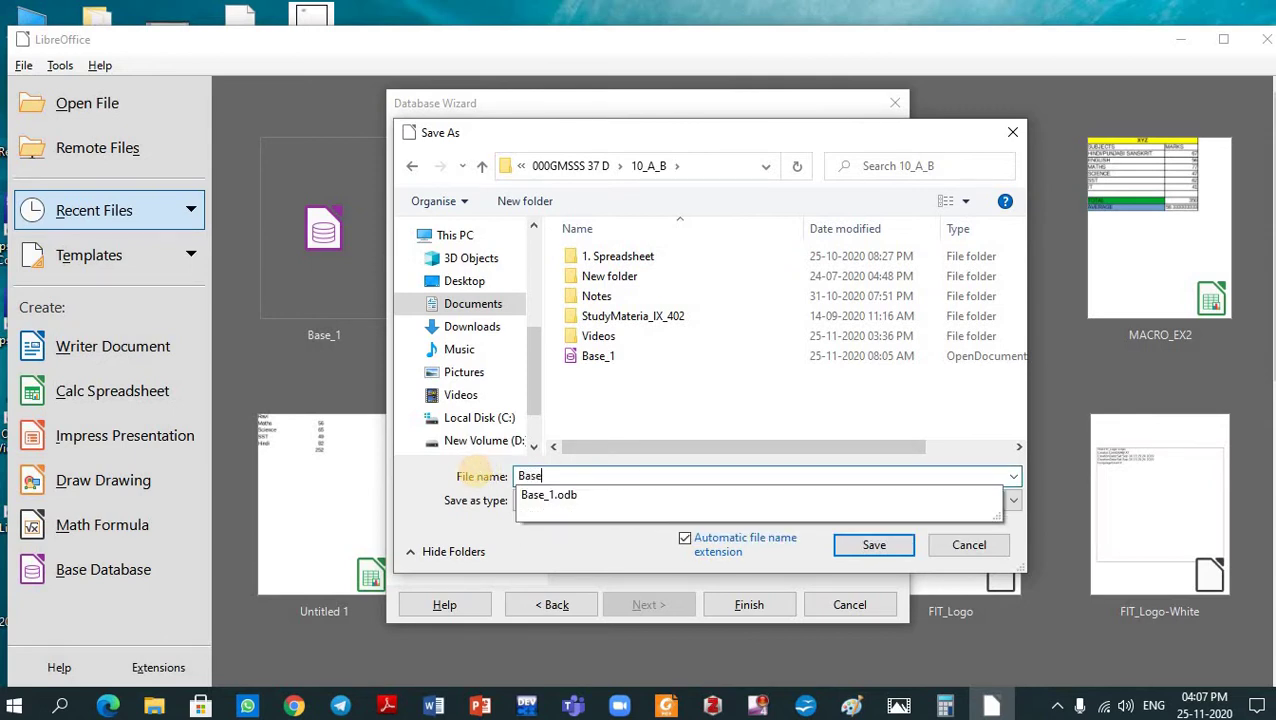
pyautogui.write('_2')
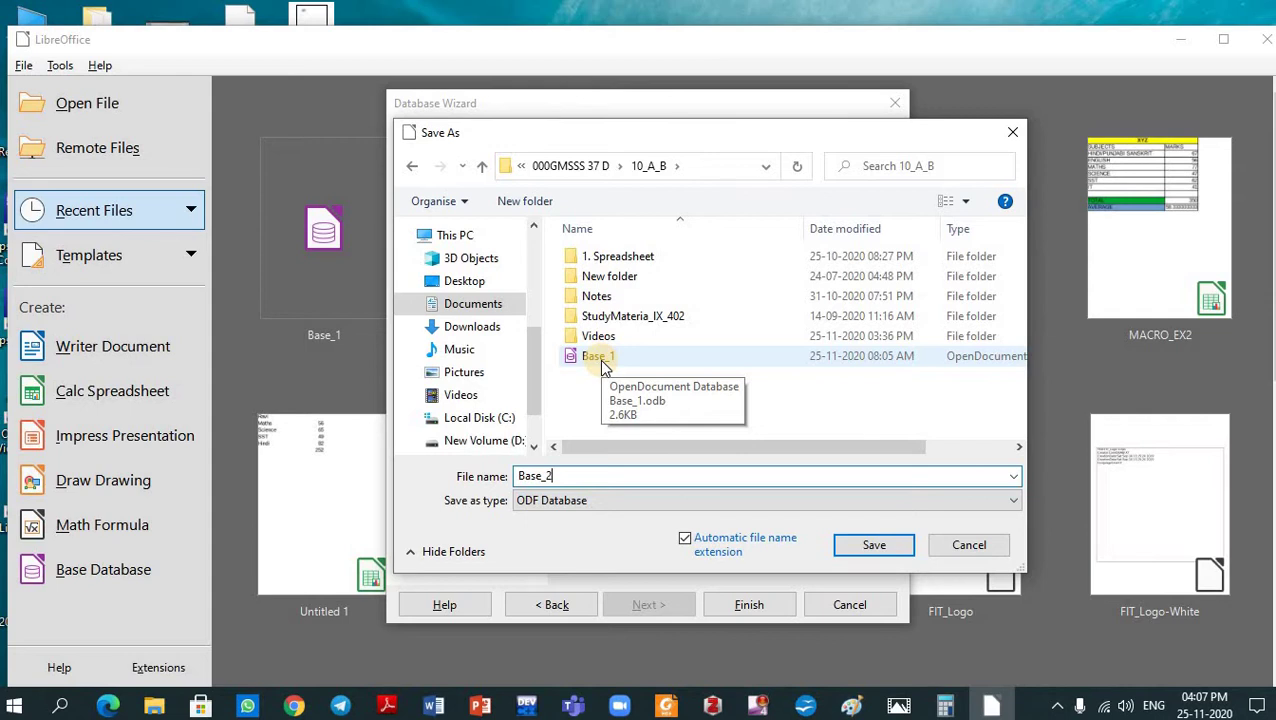
pyautogui.click(873, 550)
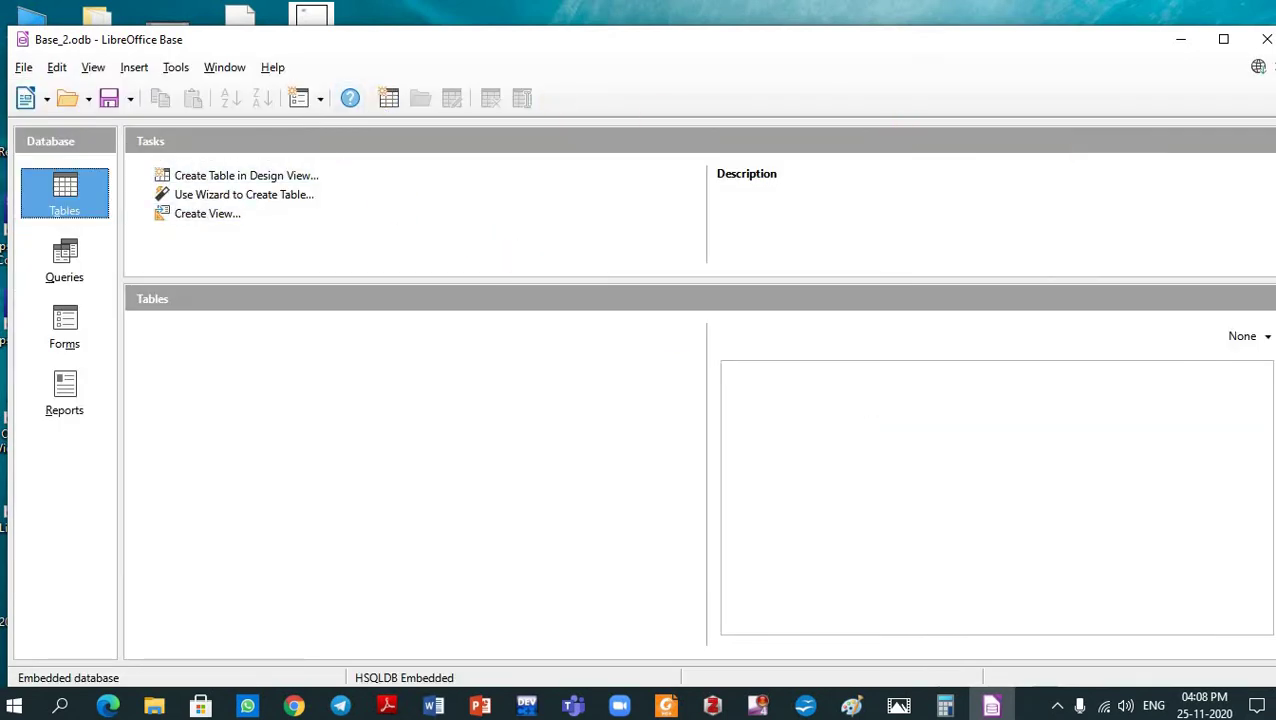
# Maximize the Base_2 window and look through the tasks for Queries, Forms and Reports, returning to Tables.
pyautogui.click(1223, 39)
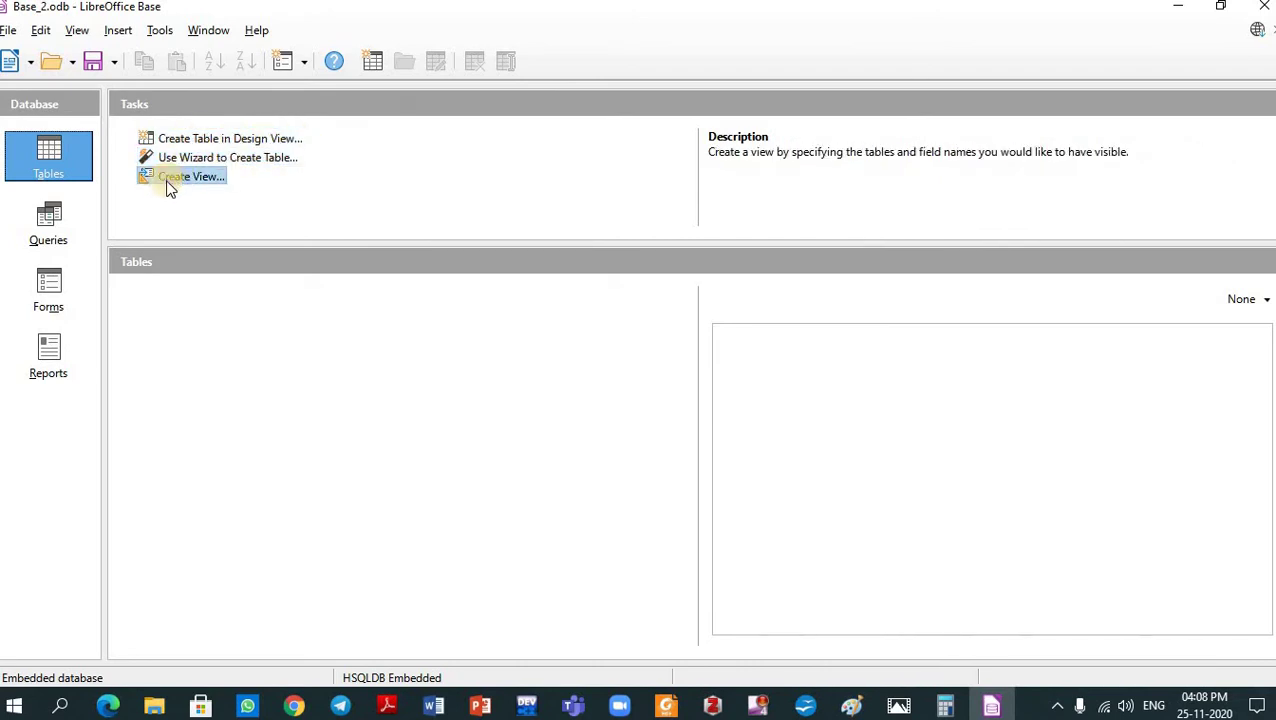
pyautogui.click(46, 223)
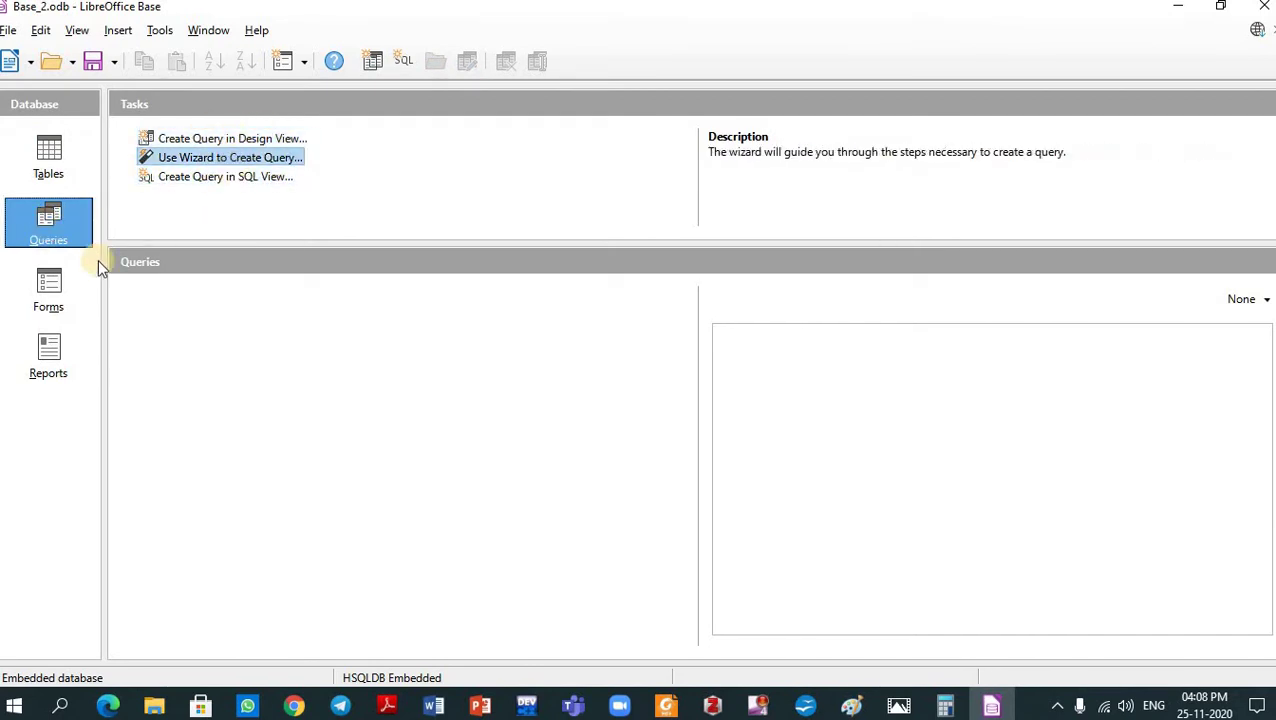
pyautogui.click(49, 290)
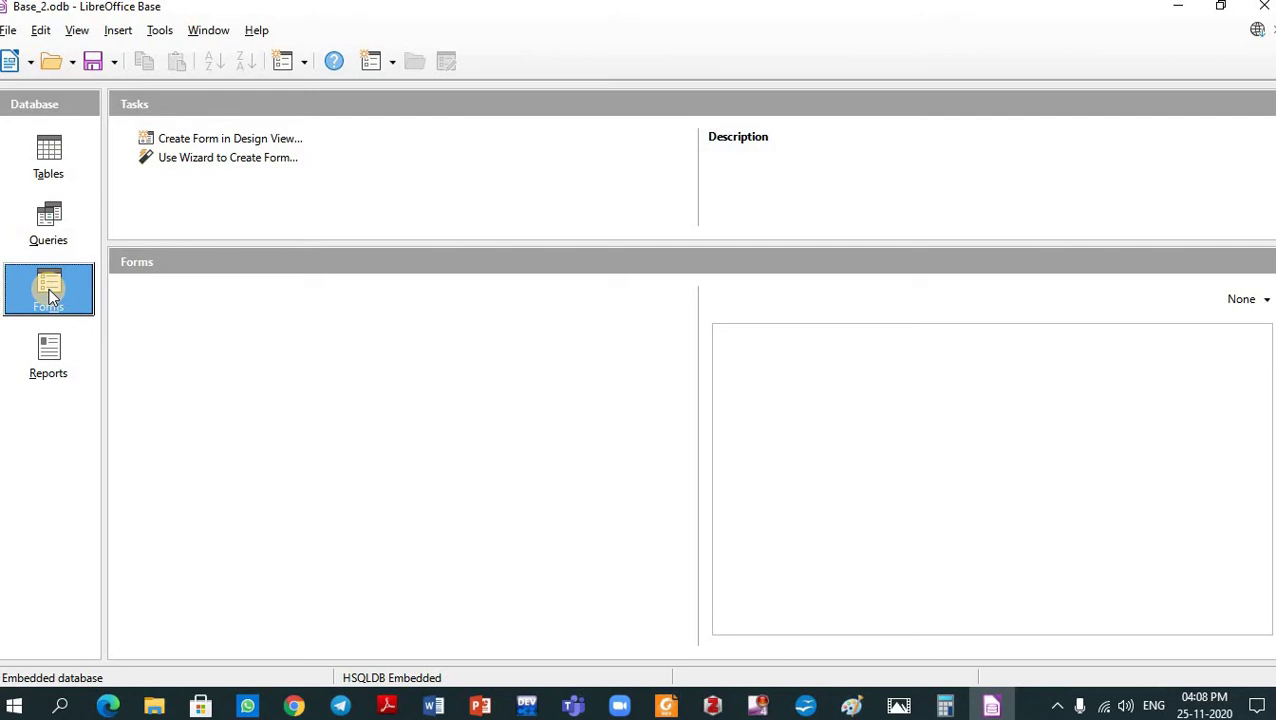
pyautogui.click(52, 352)
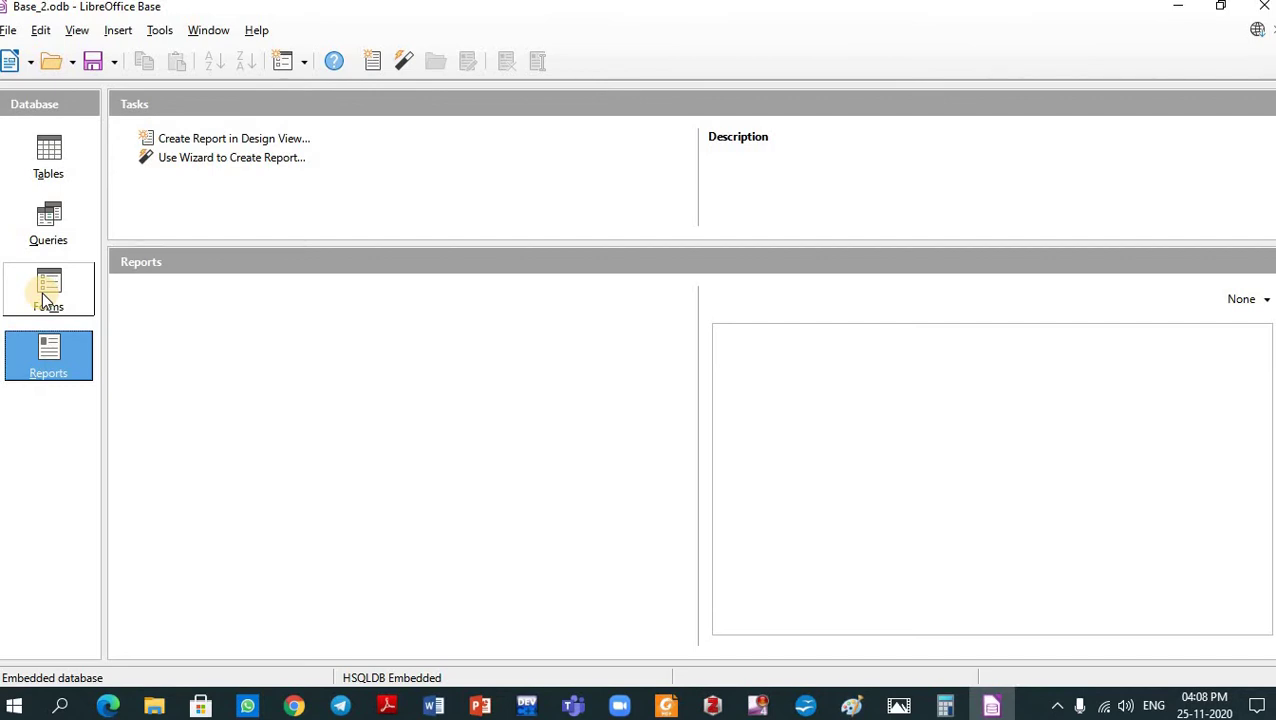
pyautogui.click(52, 152)
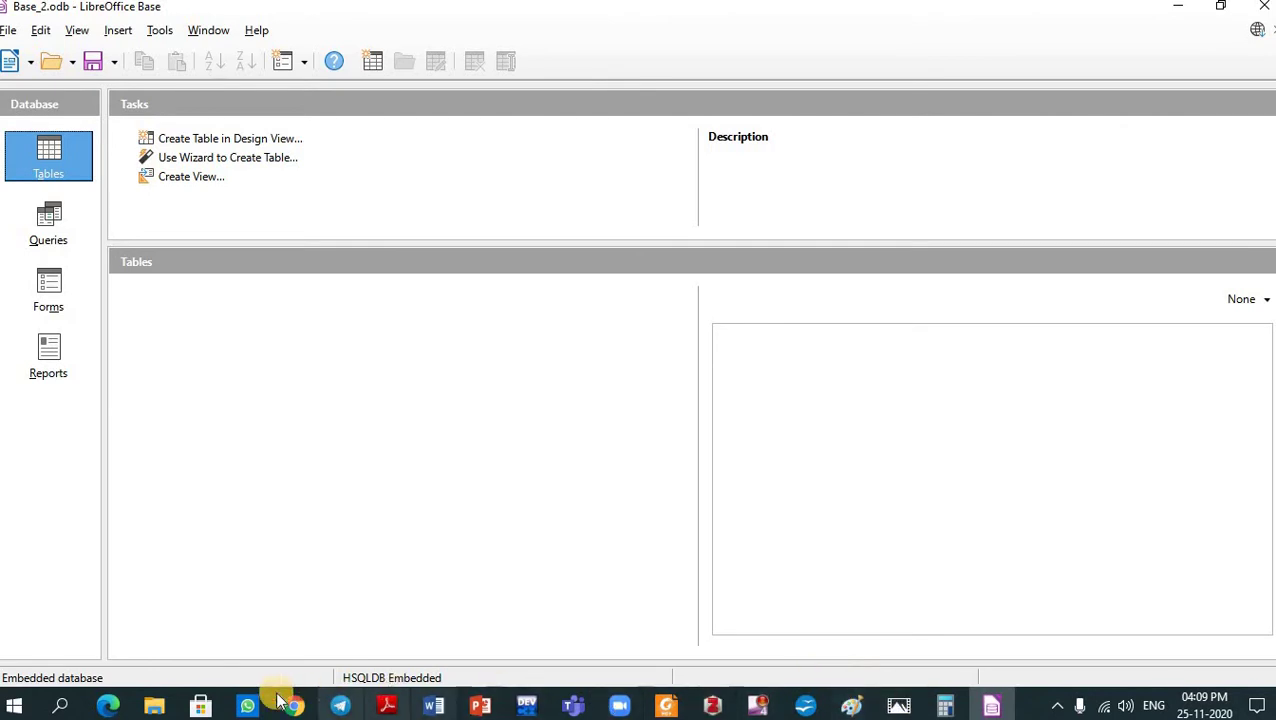
# Switch to Foxit Reader and review the notes on launching Base and creating a database, through Figure 4.
pyautogui.click(666, 706)
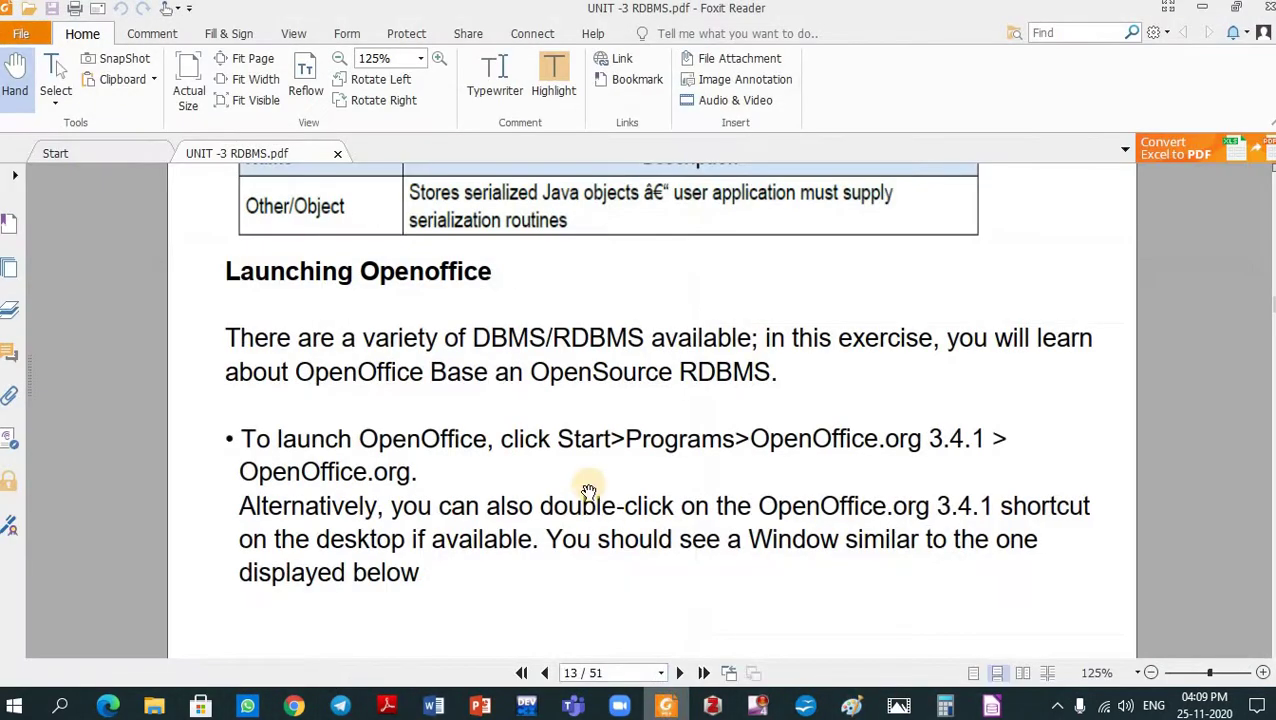
pyautogui.scroll(-2, 584, 499)
pyautogui.scroll(2, 396, 359)
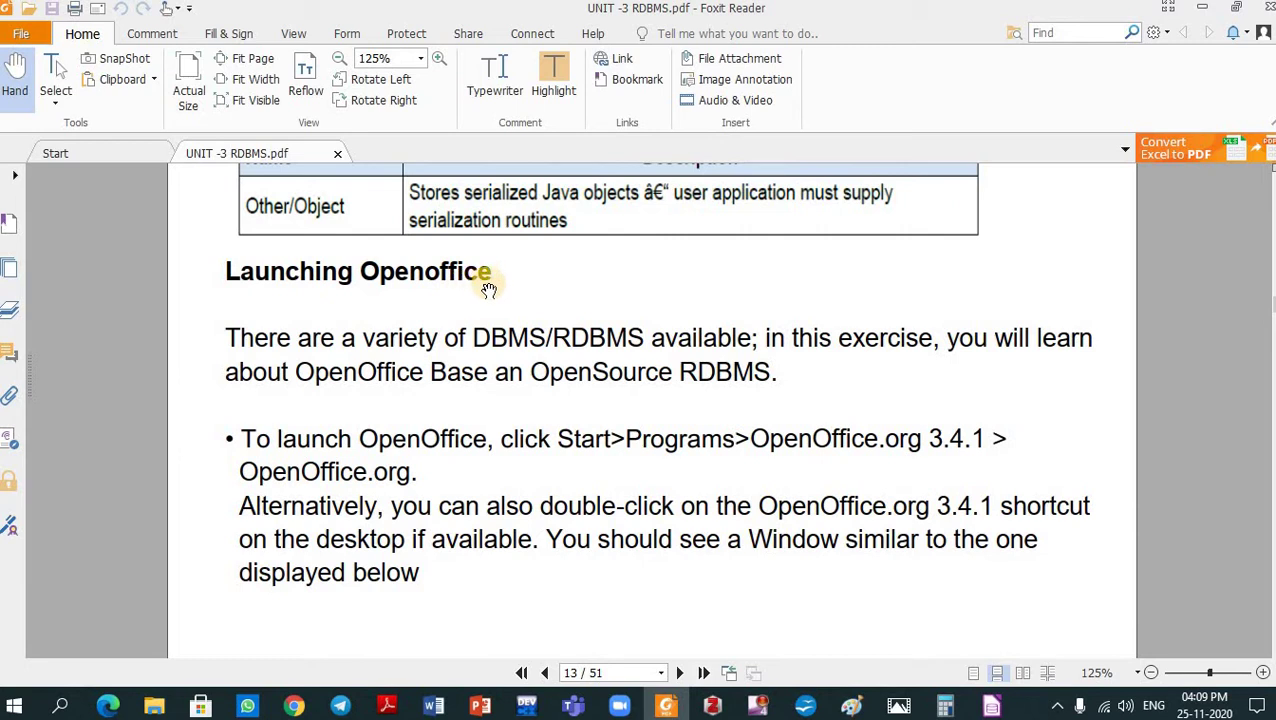
pyautogui.scroll(-1, 425, 270)
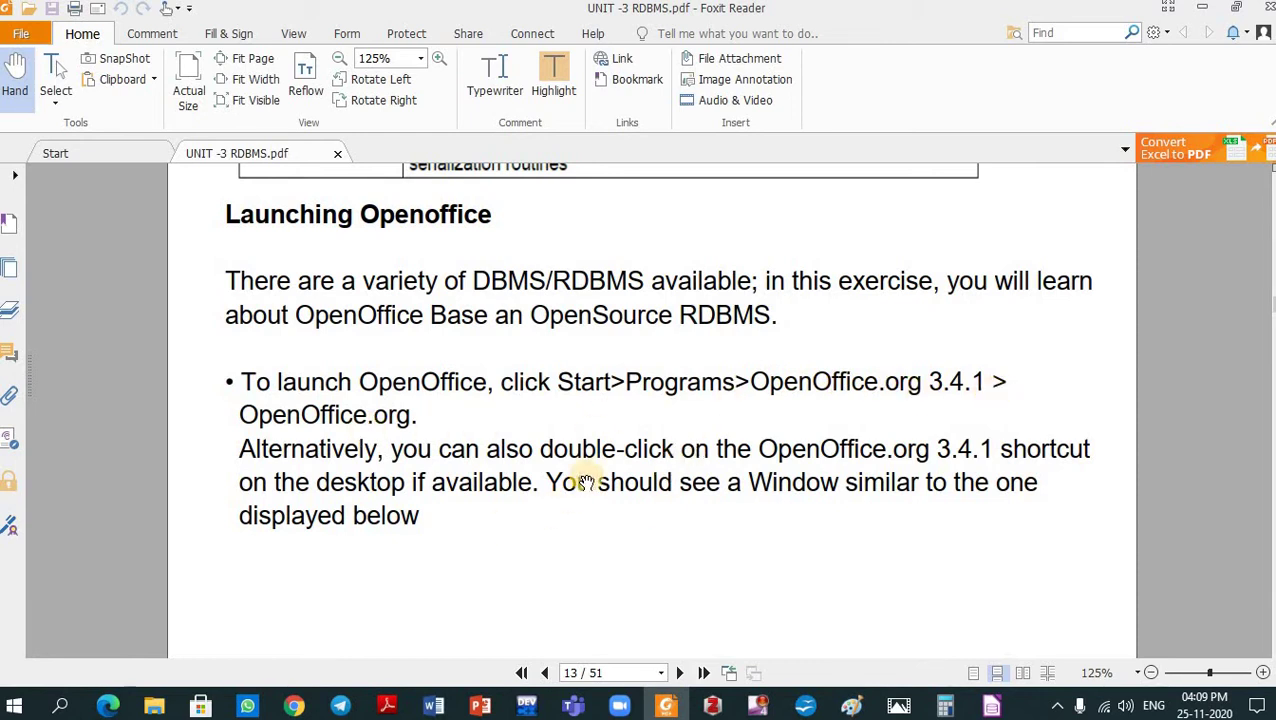
pyautogui.scroll(-3, 587, 481)
pyautogui.scroll(-10, 587, 481)
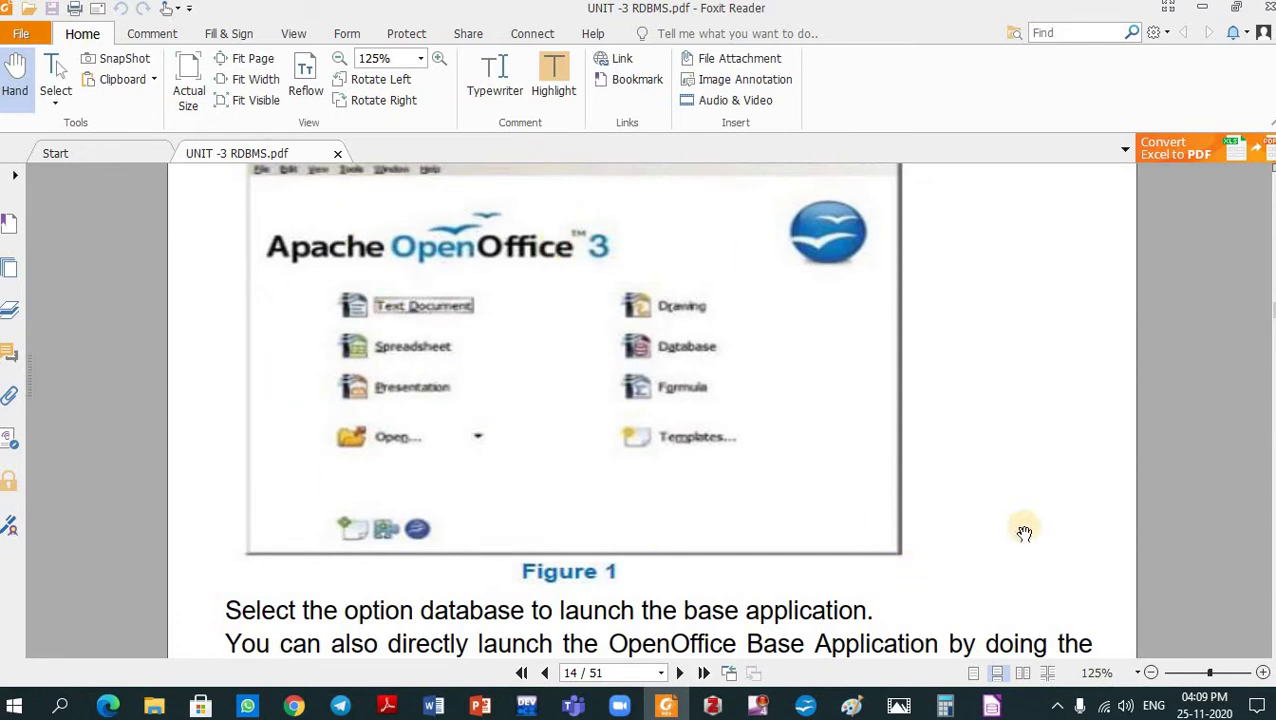
pyautogui.scroll(-5, 989, 507)
pyautogui.scroll(-6, 989, 507)
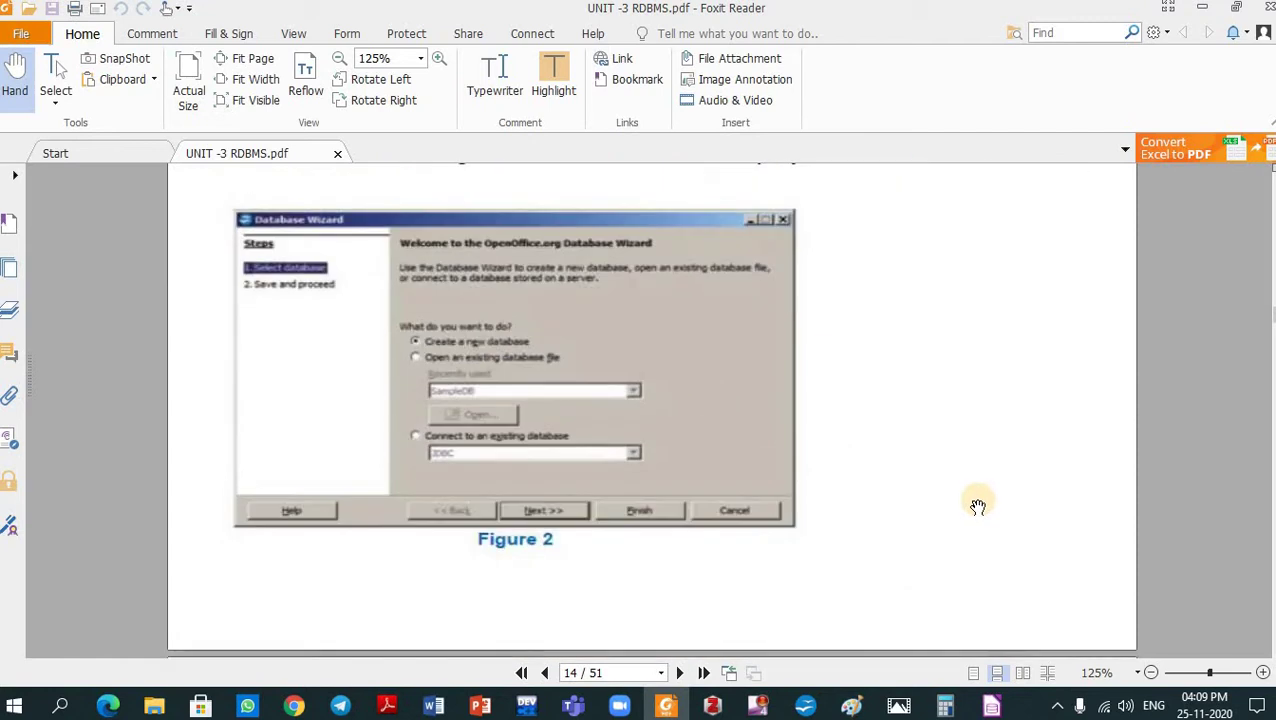
pyautogui.scroll(-10, 978, 505)
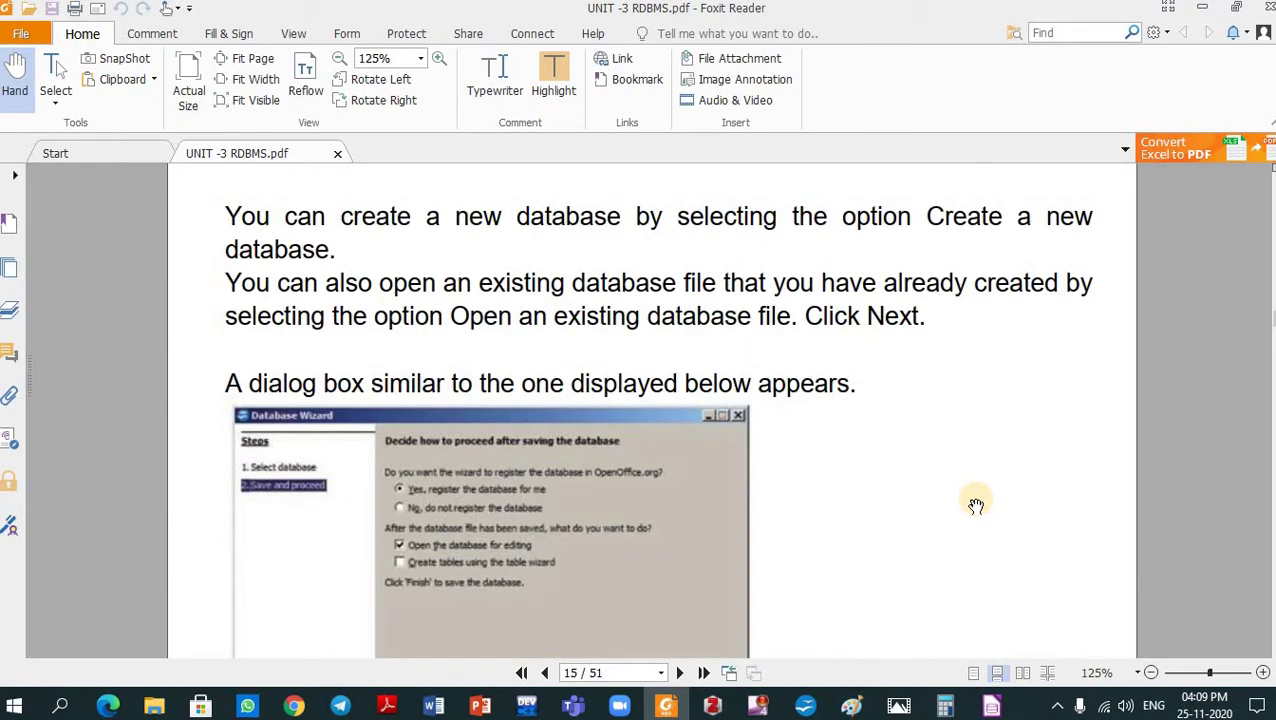
pyautogui.scroll(-15, 976, 505)
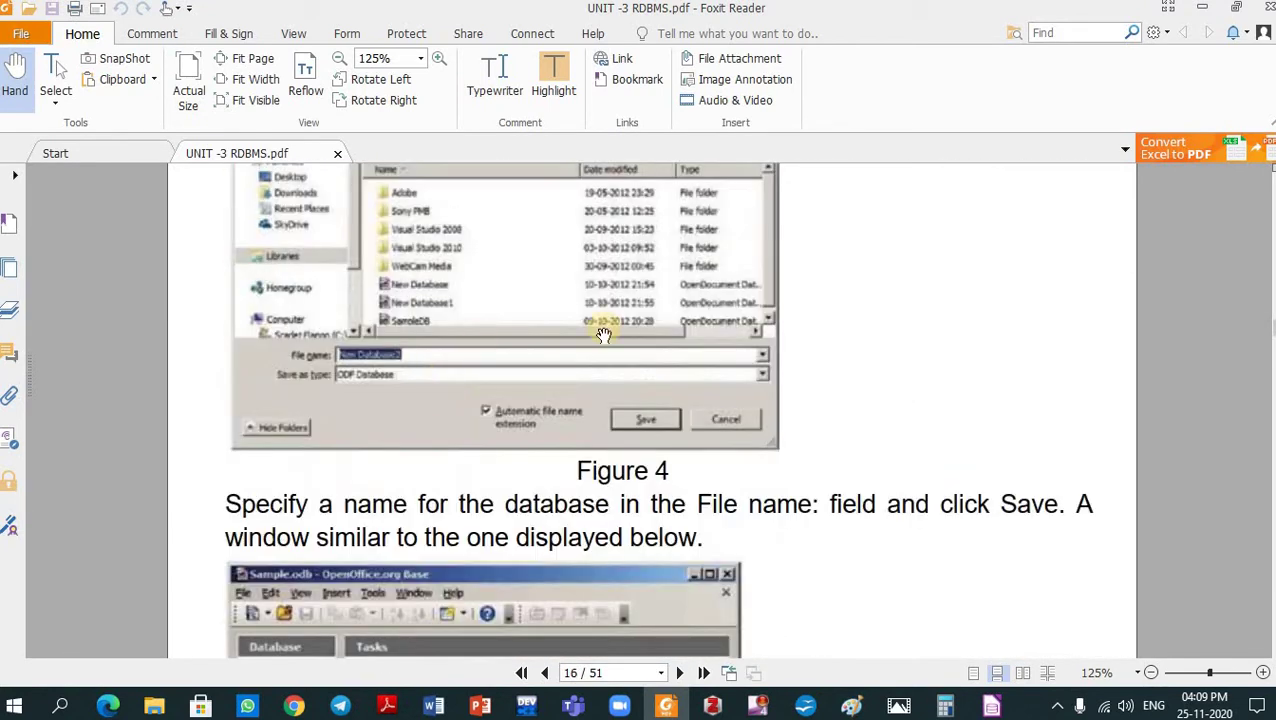
pyautogui.scroll(-3, 914, 384)
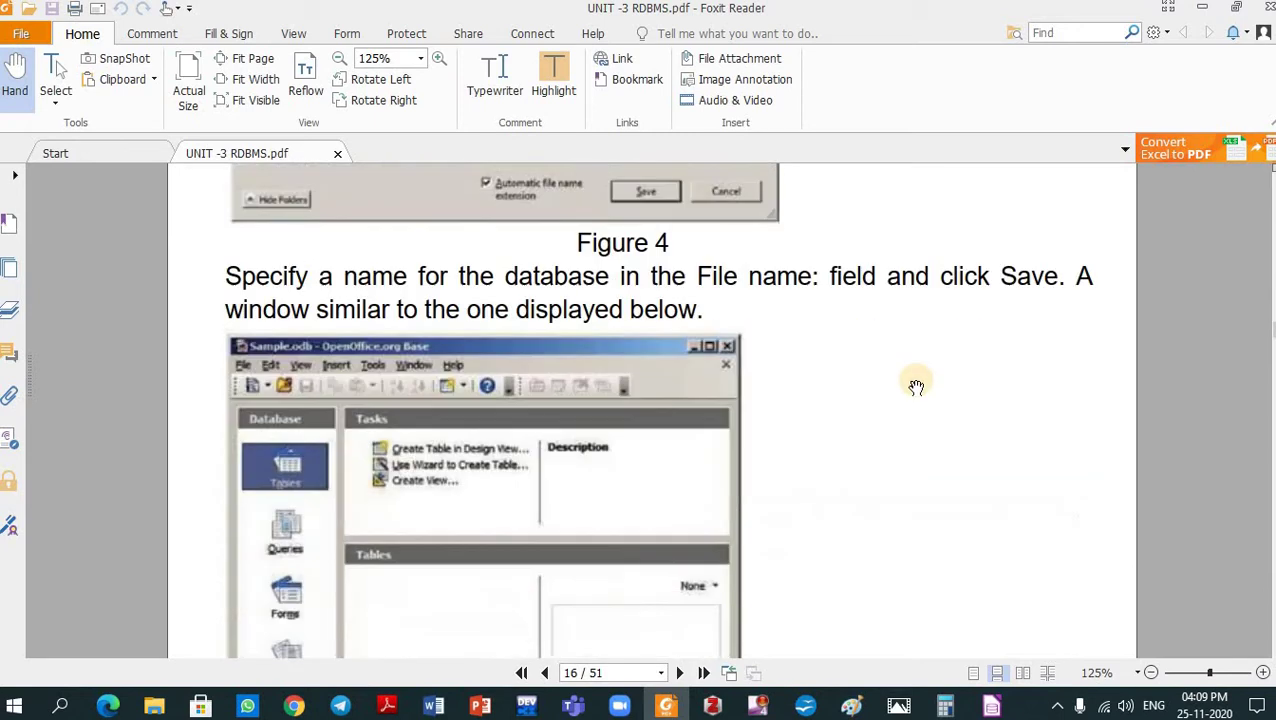
# Read the page 17 notes on creating a table in Design View, including Figures 6 and 7.
pyautogui.scroll(-15, 916, 386)
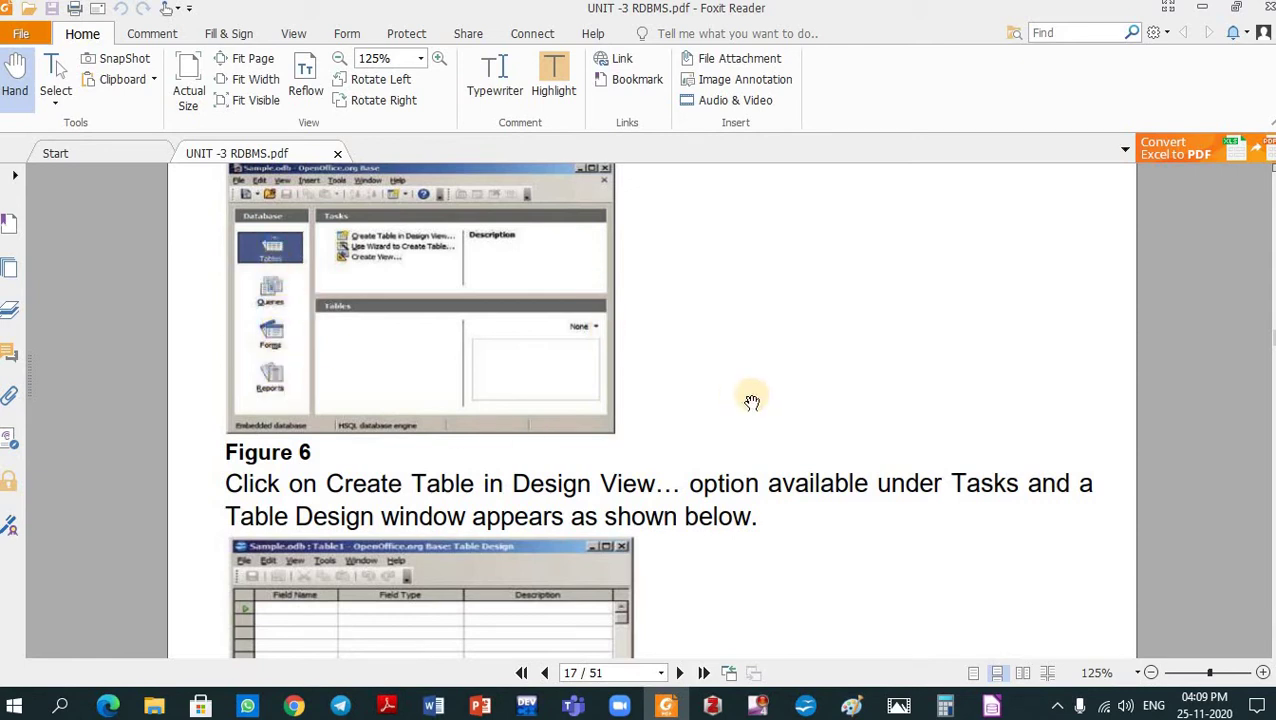
pyautogui.scroll(-2, 752, 401)
pyautogui.scroll(7, 752, 398)
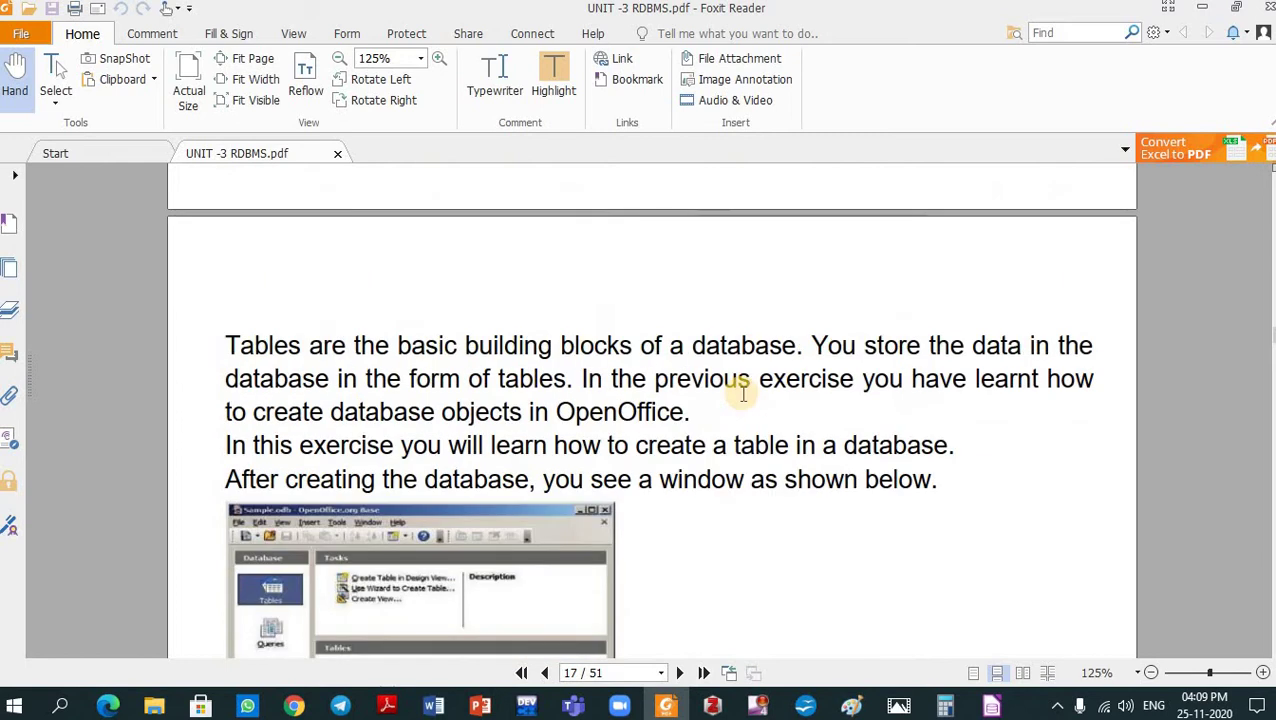
pyautogui.scroll(-2, 743, 393)
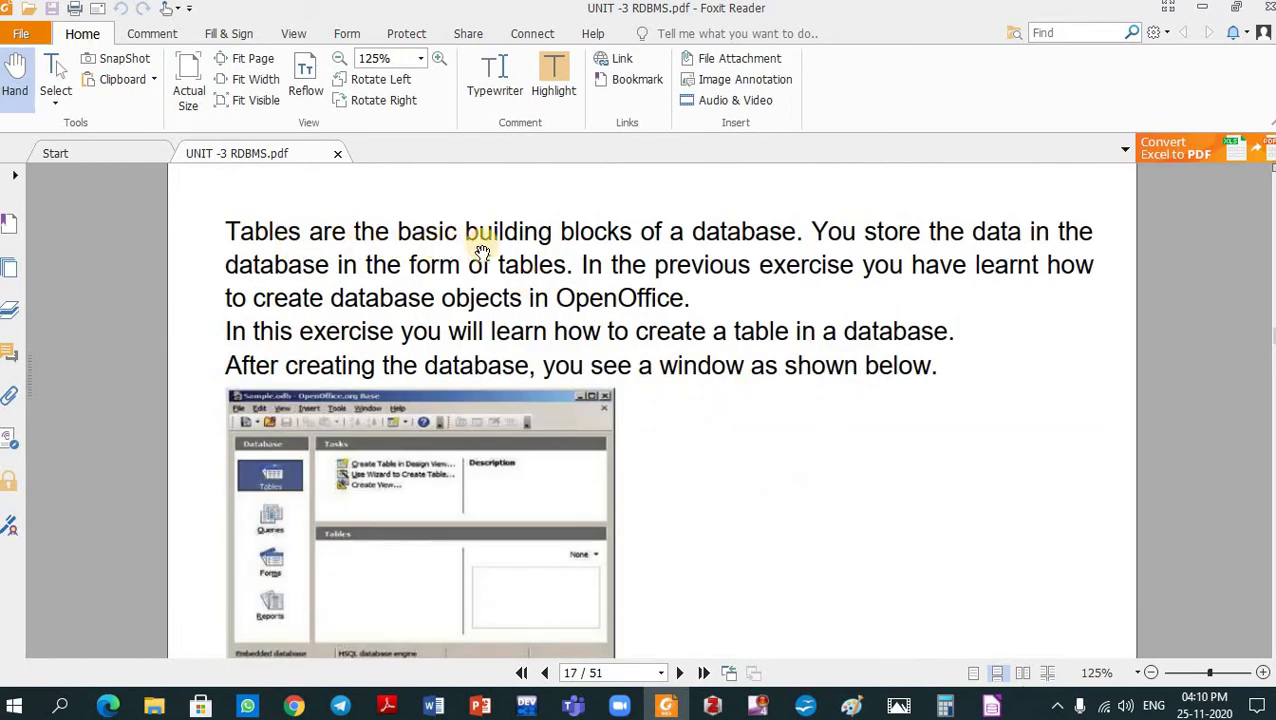
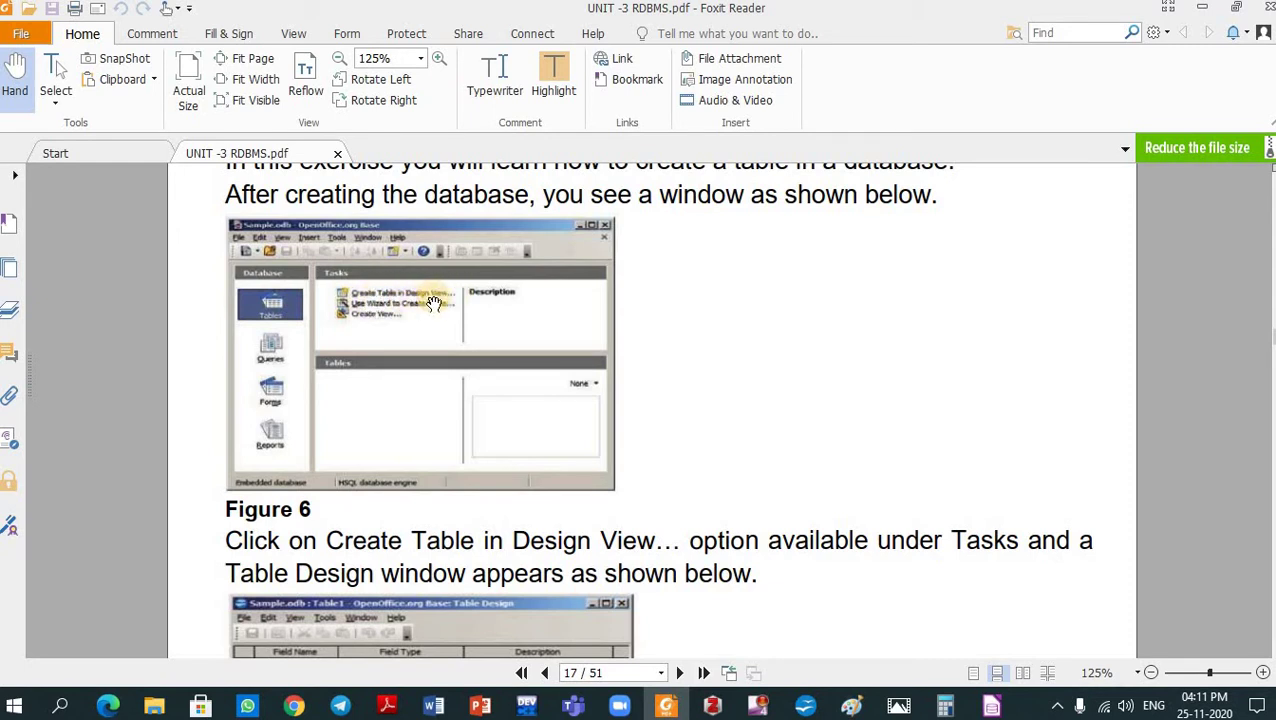
pyautogui.scroll(-3, 425, 315)
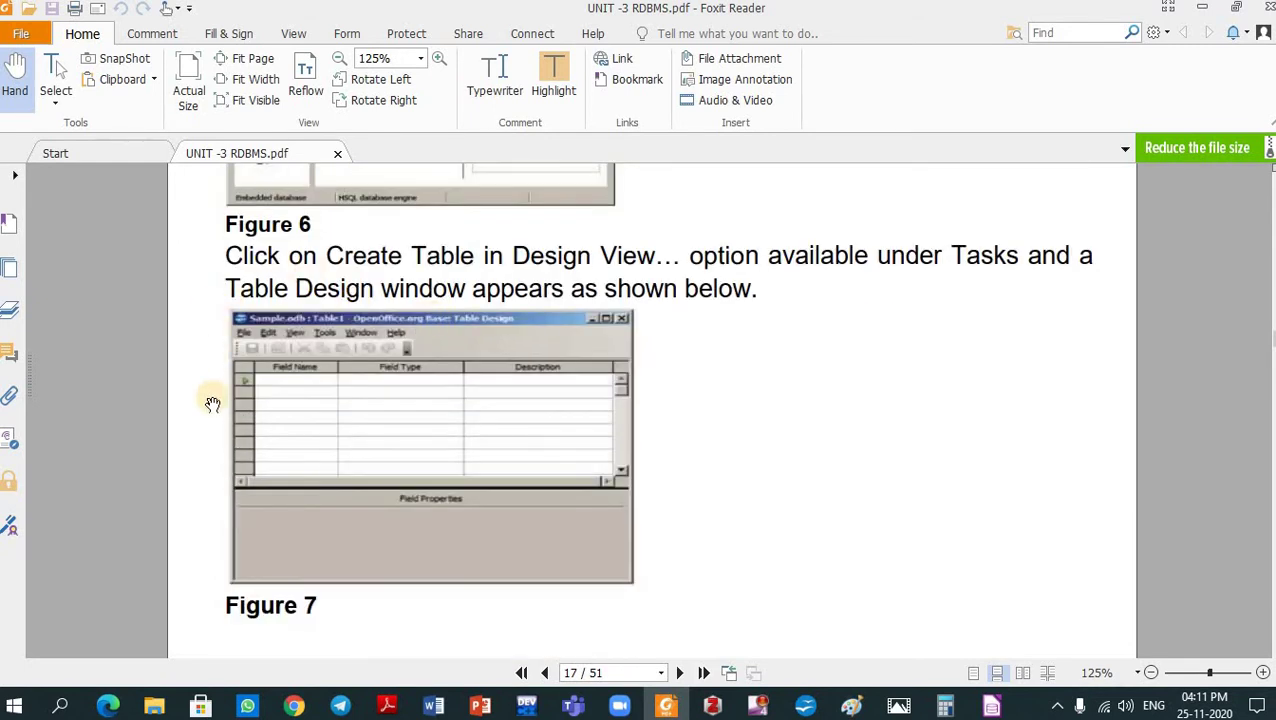
# Compare the Base_2 Table Design window with Figure 7, and read the notes below it on specifying field names and data types.
pyautogui.hotkey('alt', 'Tab')
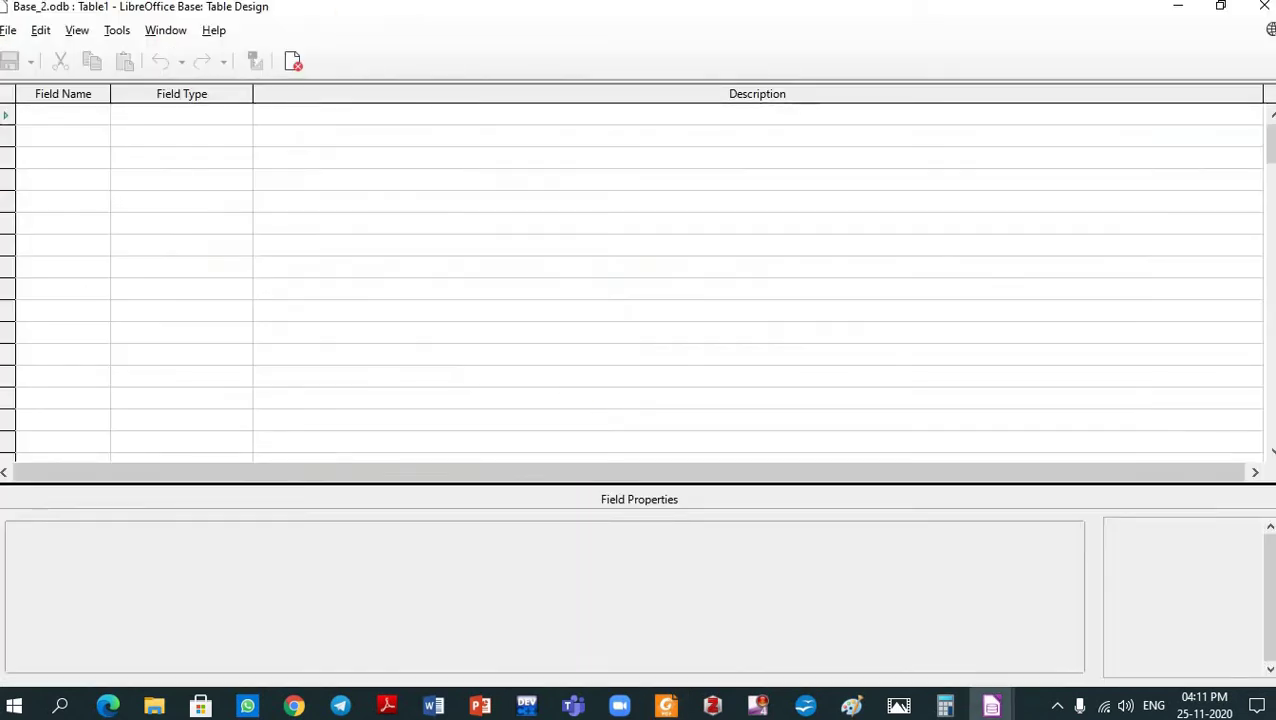
pyautogui.hotkey('alt', 'Tab')
pyautogui.scroll(-3, 652, 419)
pyautogui.scroll(-1, 652, 419)
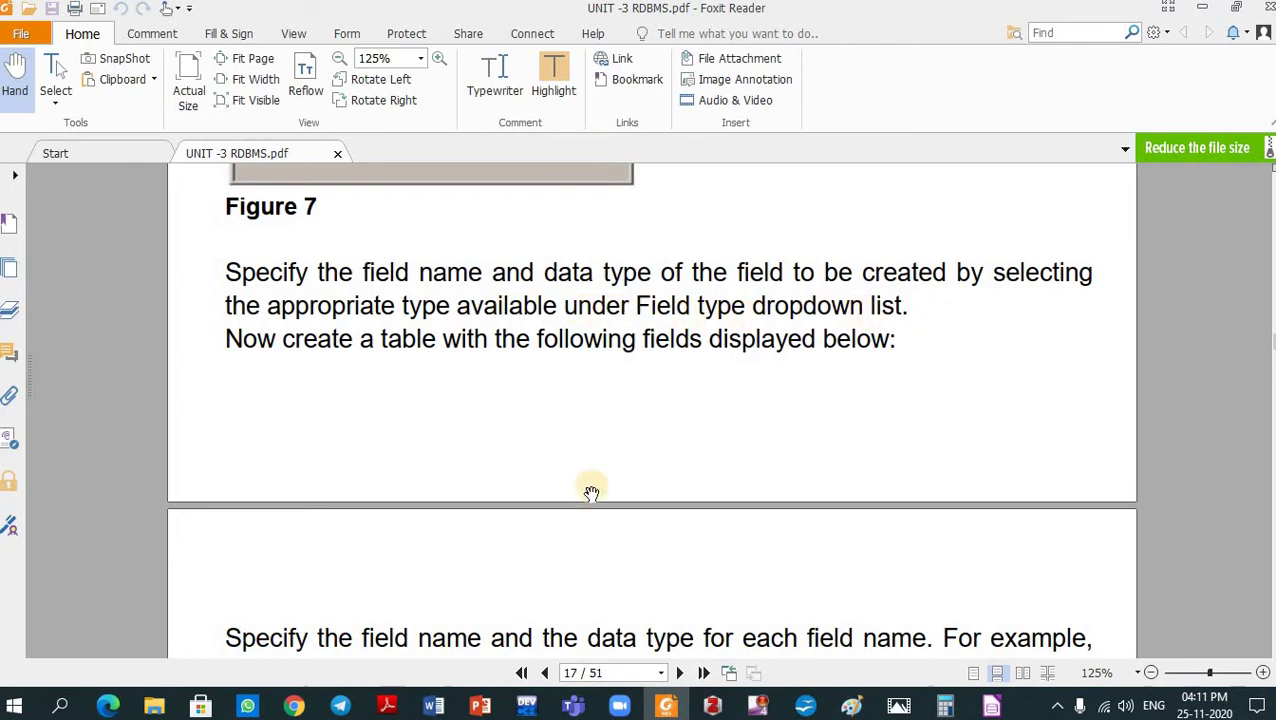
# Switch to the Base_2 Table Design window and add a RollNo field with the type Integer [ INTEGER ].
pyautogui.hotkey('alt', 'Tab')
pyautogui.click(87, 115)
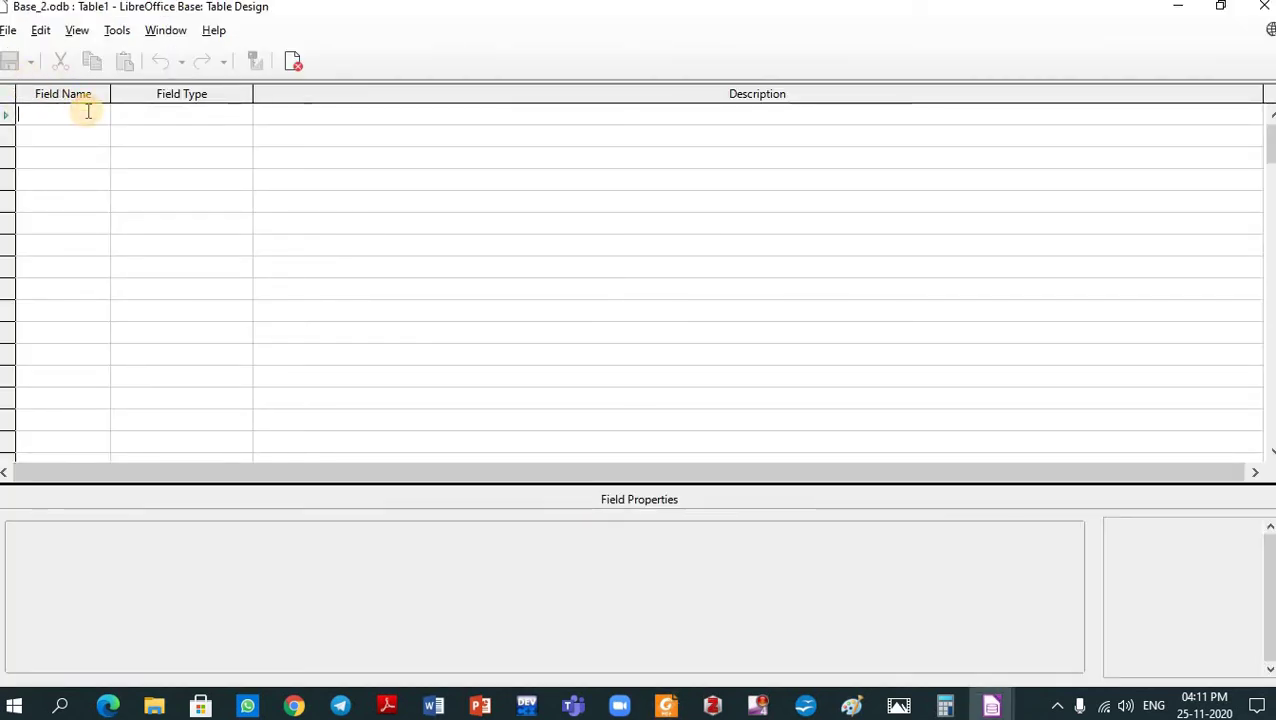
pyautogui.write('Roll')
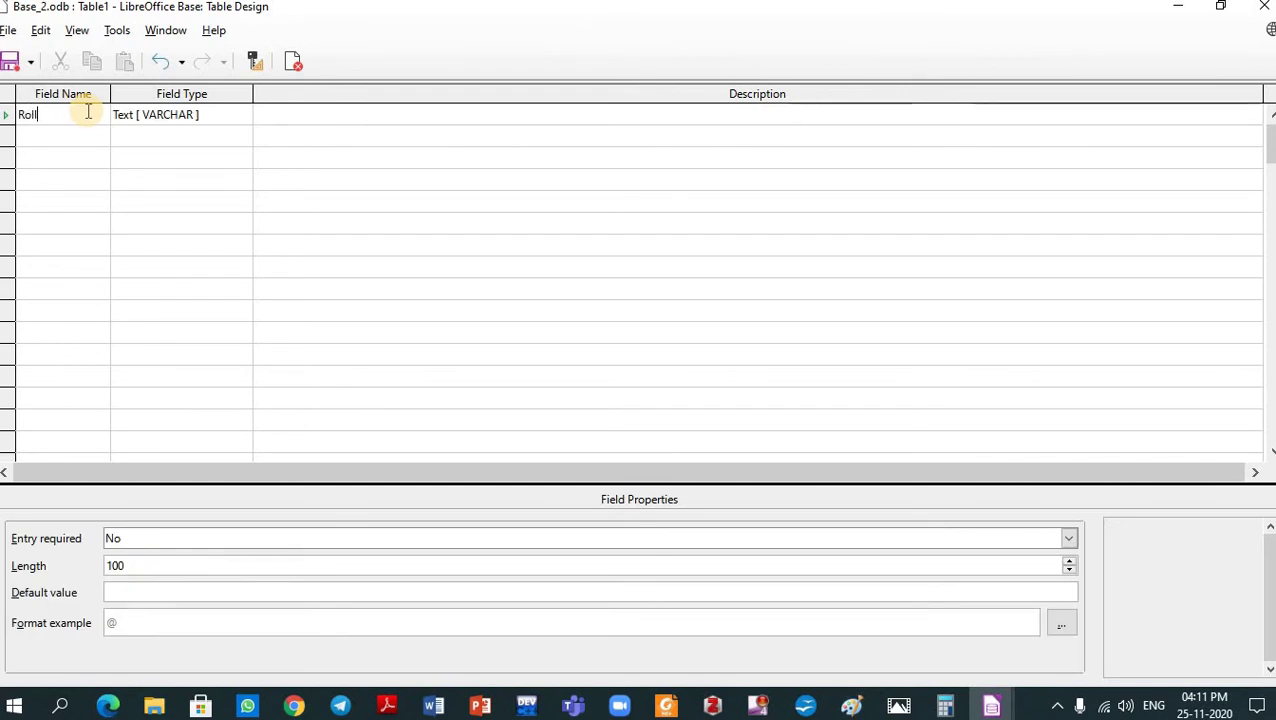
pyautogui.write('No')
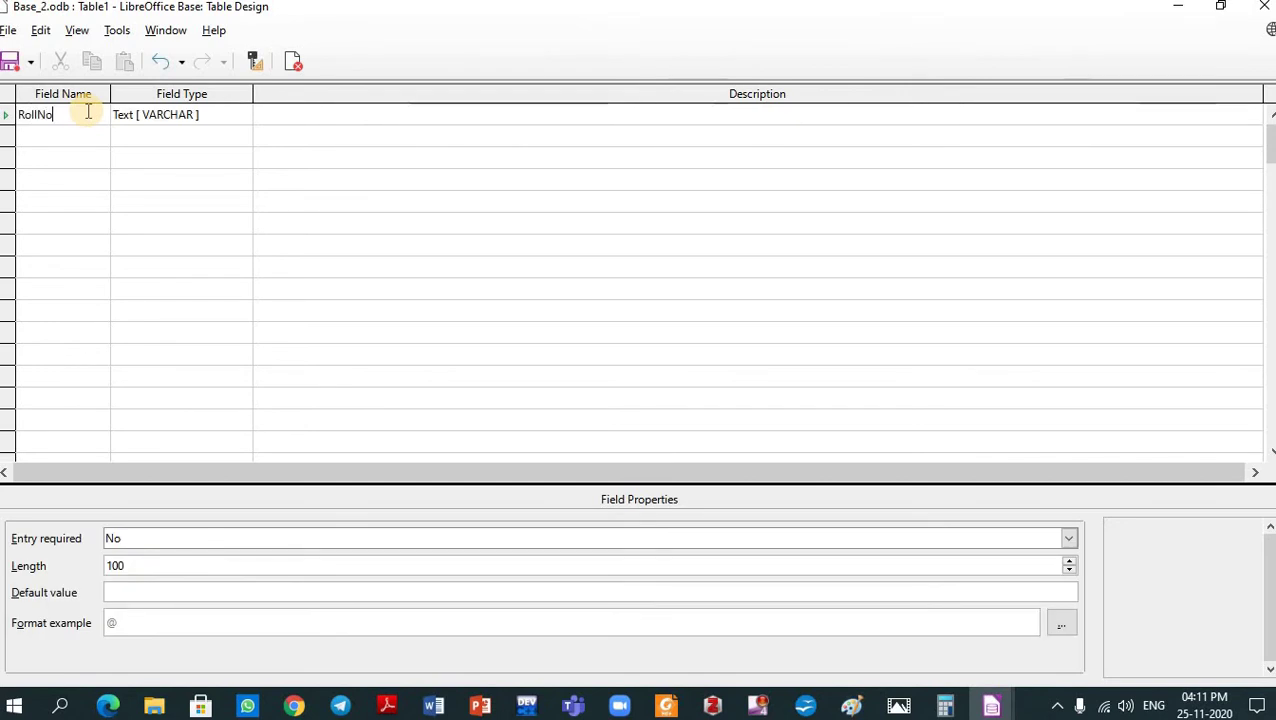
pyautogui.click(231, 116)
pyautogui.click(243, 116)
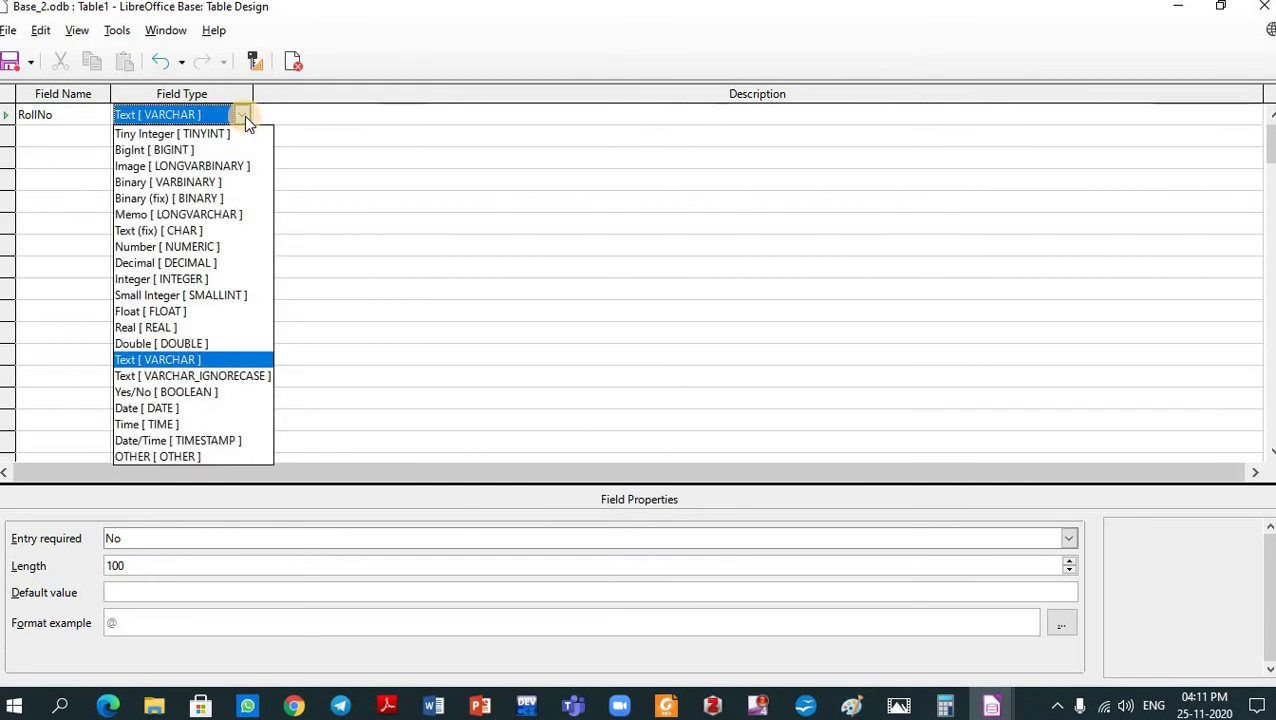
pyautogui.click(242, 118)
pyautogui.click(242, 118)
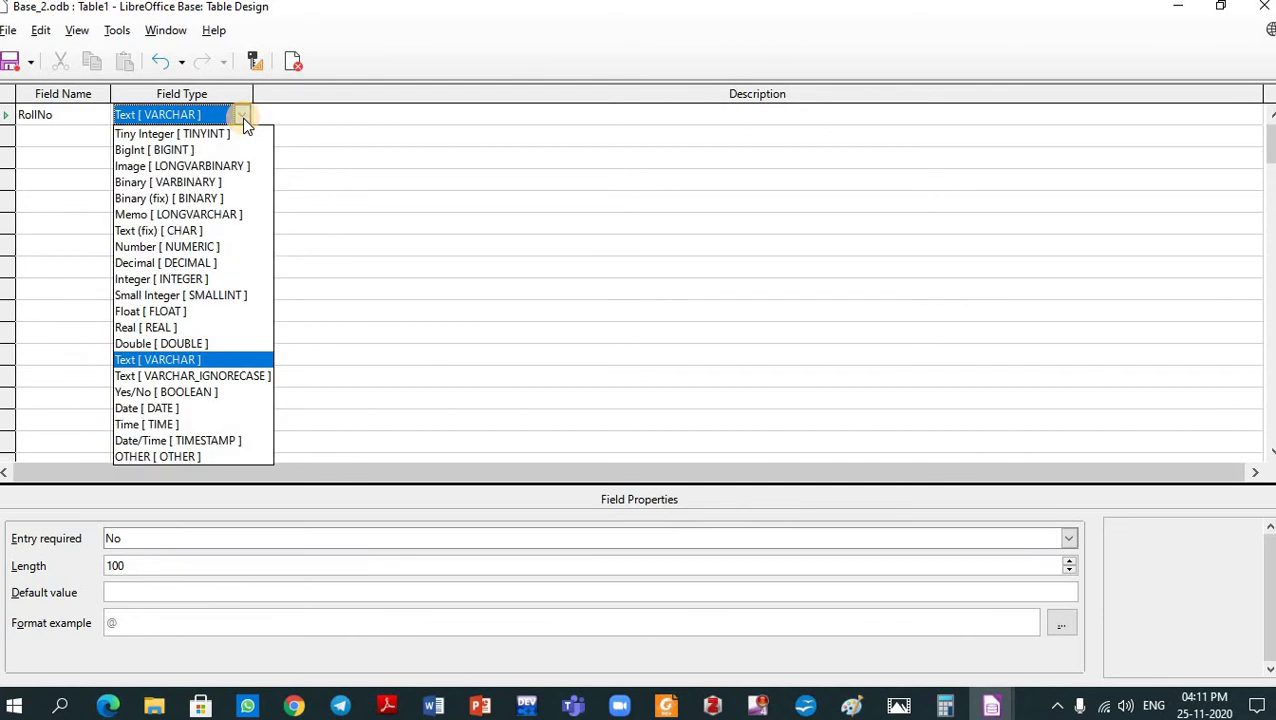
pyautogui.click(208, 278)
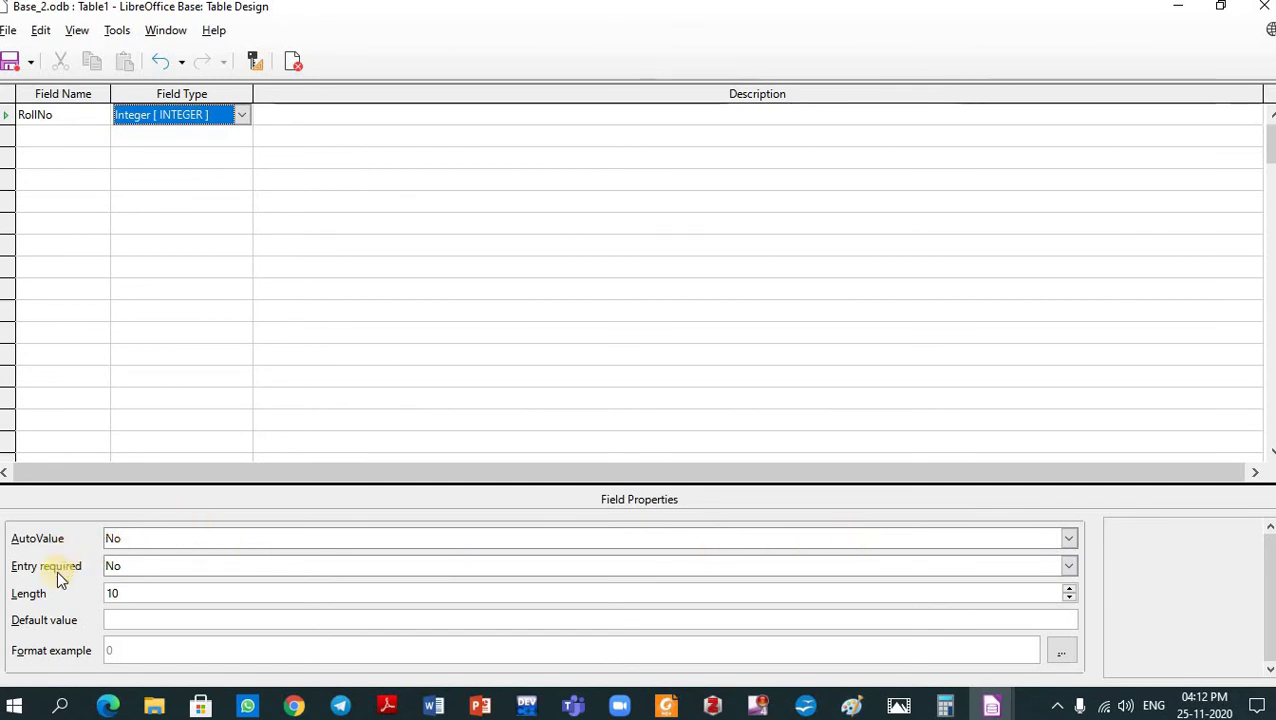
# Make entry required for the RollNo field and enter 000 as its default value.
pyautogui.click(1069, 567)
pyautogui.click(983, 585)
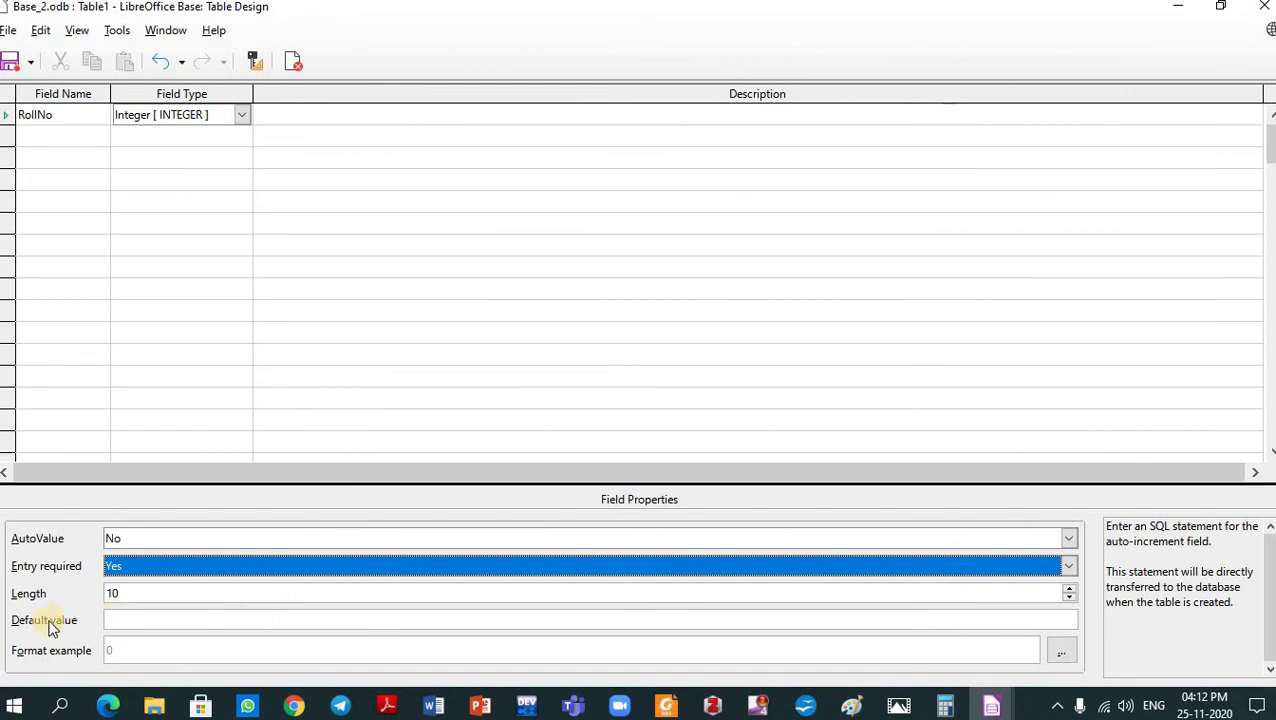
pyautogui.click(135, 593)
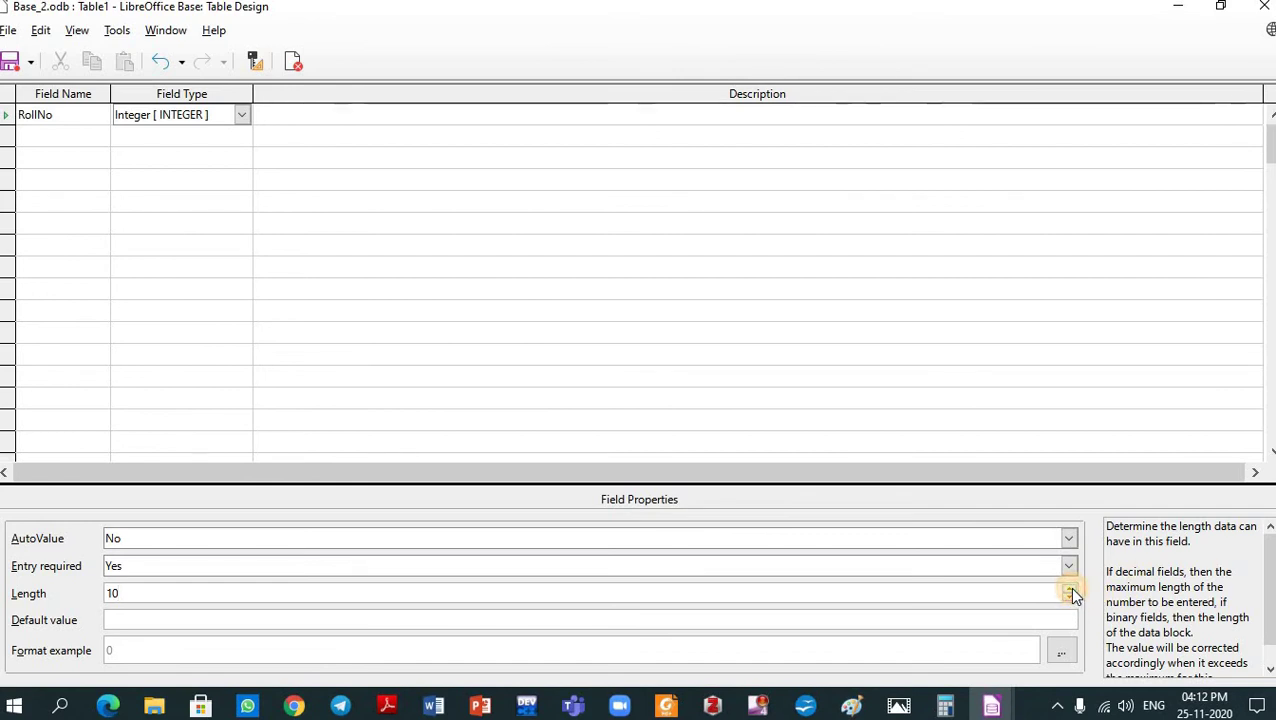
pyautogui.moveTo(162, 593); pyautogui.dragTo(63, 593)
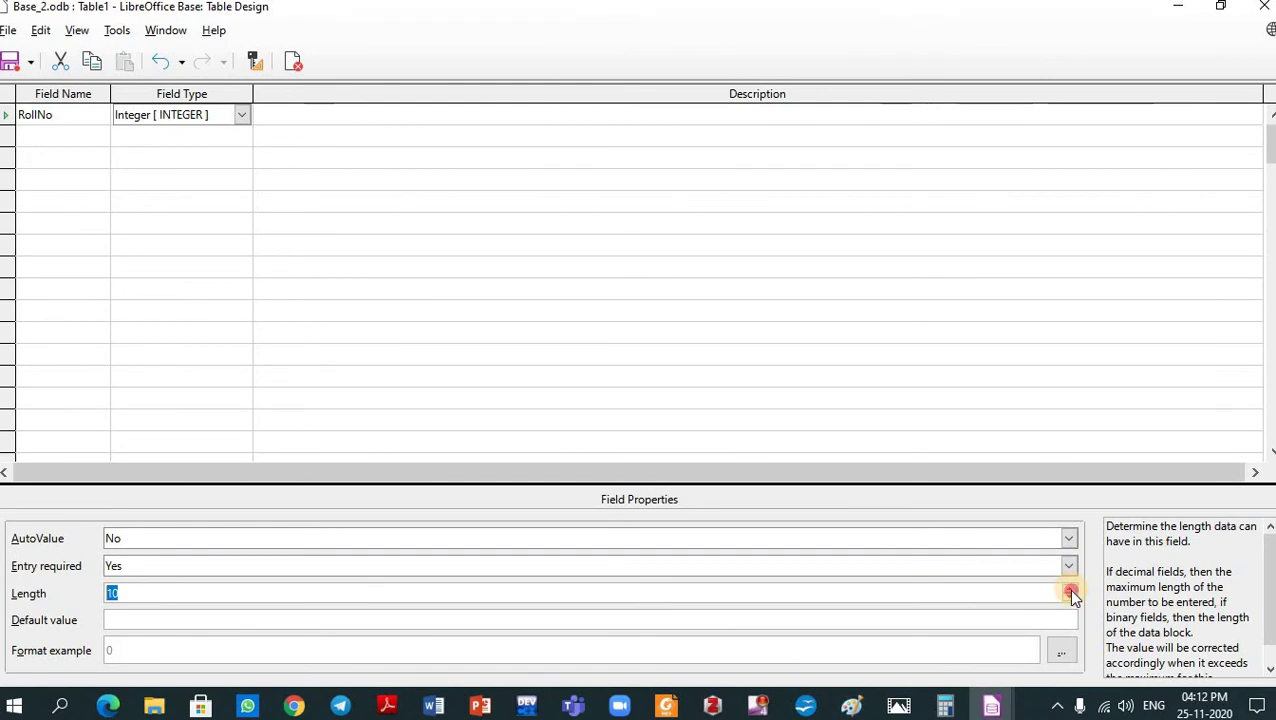
pyautogui.click(752, 596)
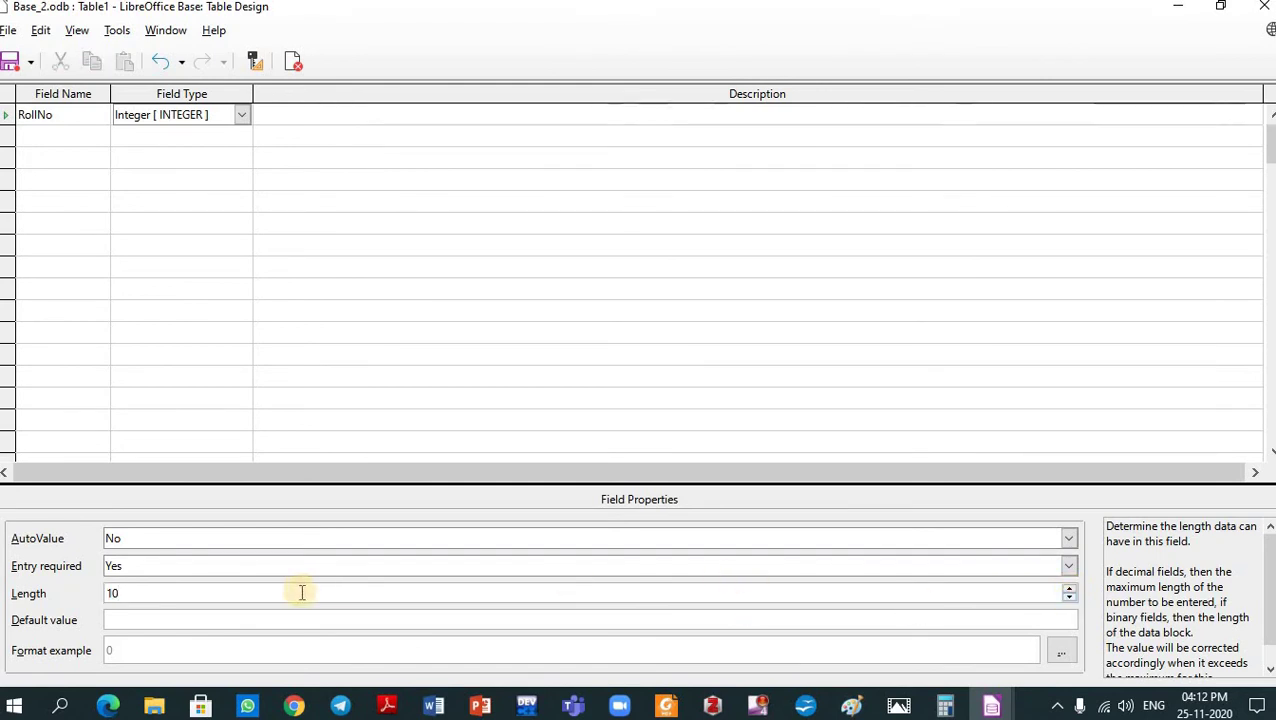
pyautogui.click(135, 621)
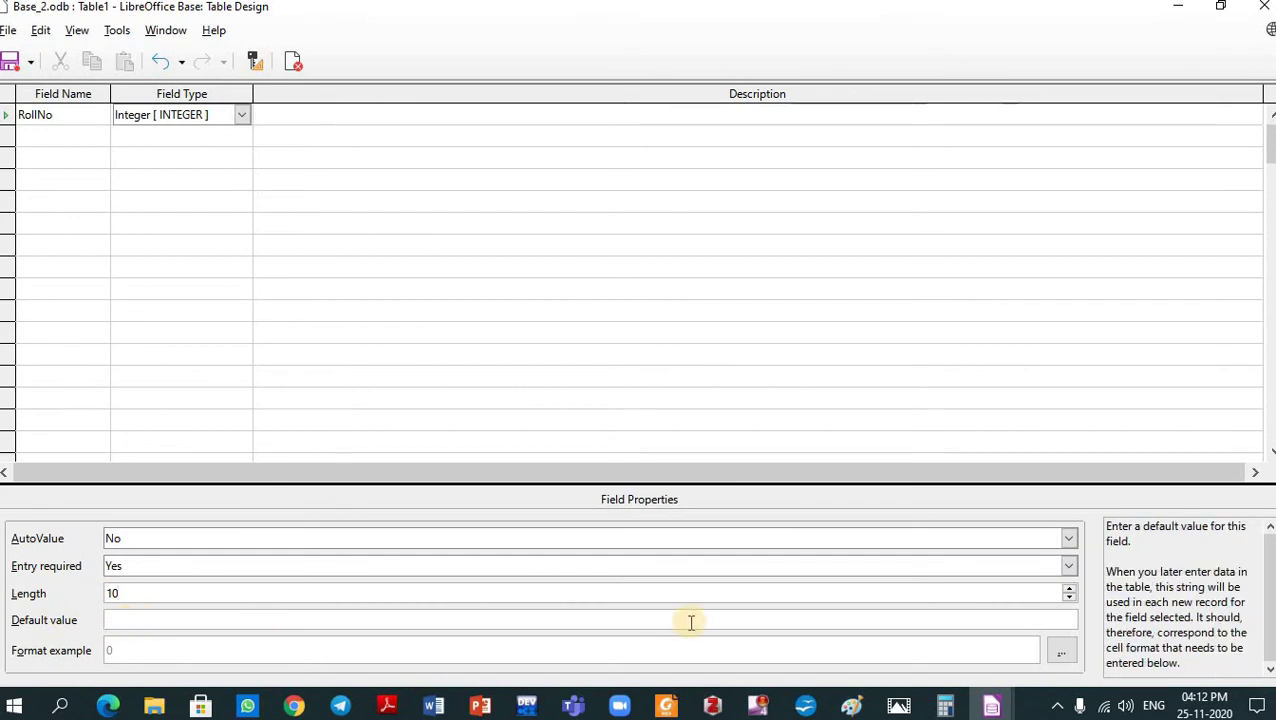
pyautogui.click(129, 617)
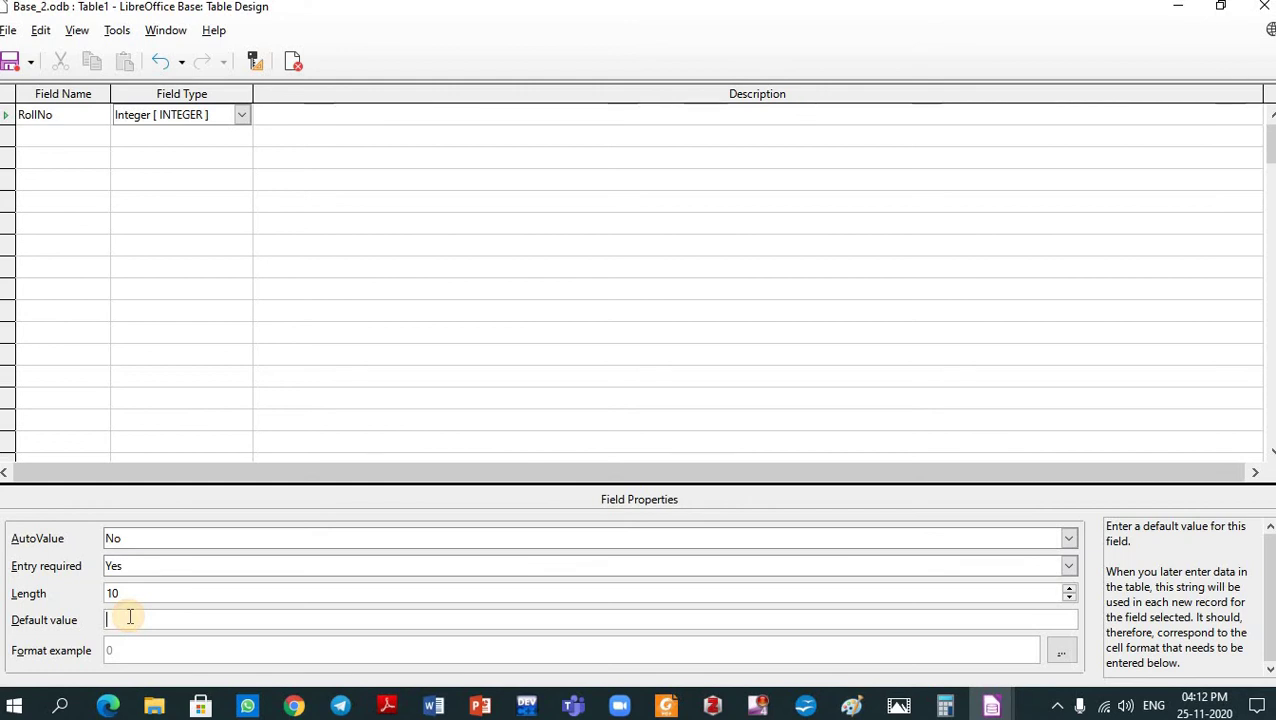
pyautogui.write('000')
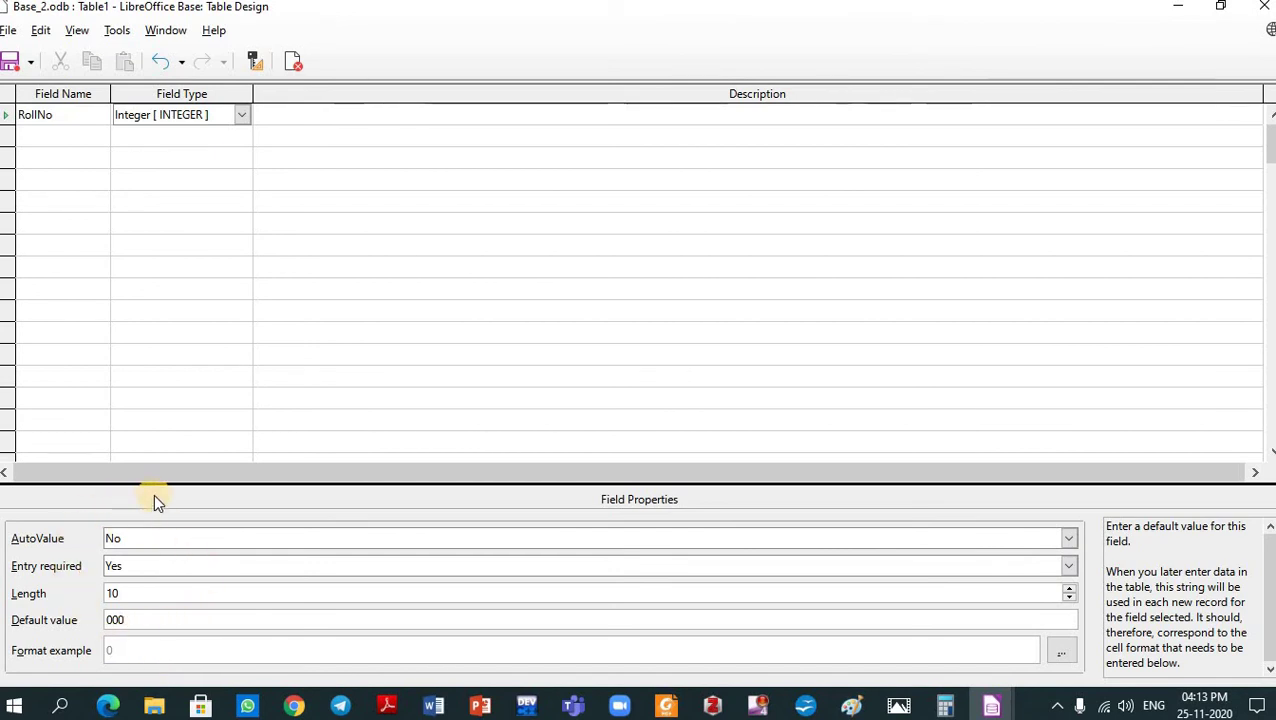
# Set the RollNo field as the table's primary key.
pyautogui.rightClick(10, 115)
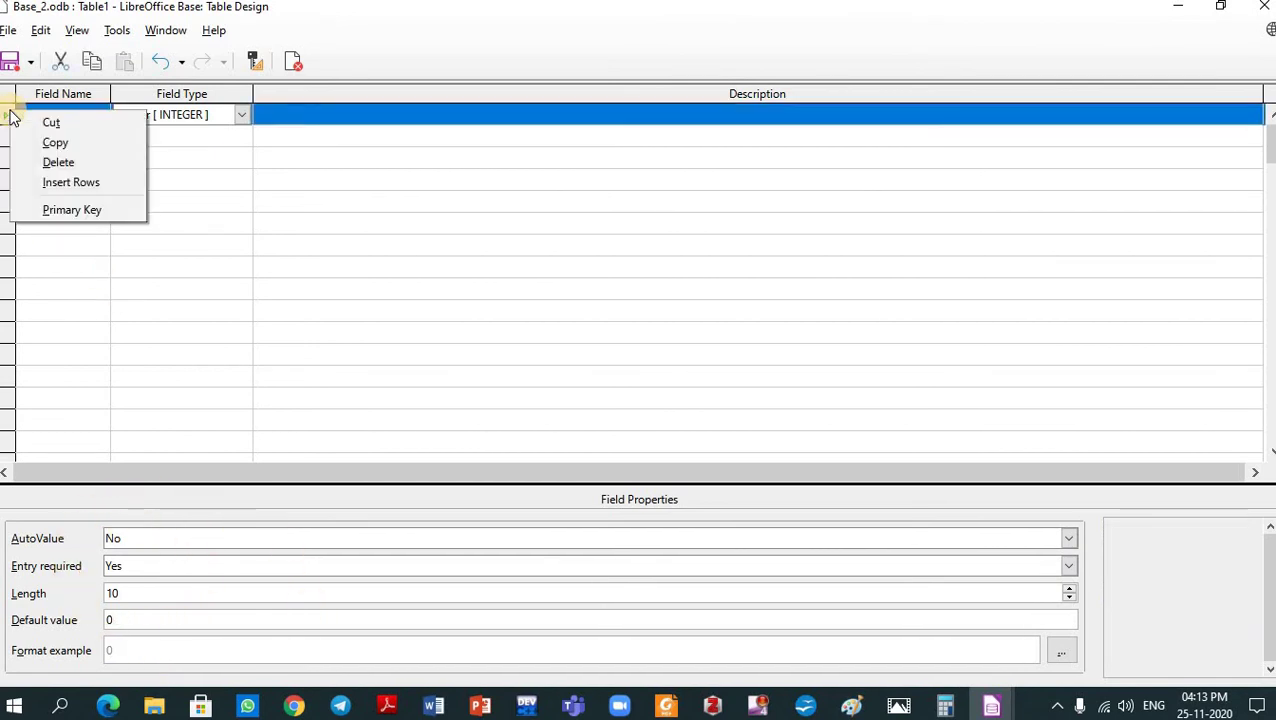
pyautogui.click(8, 125)
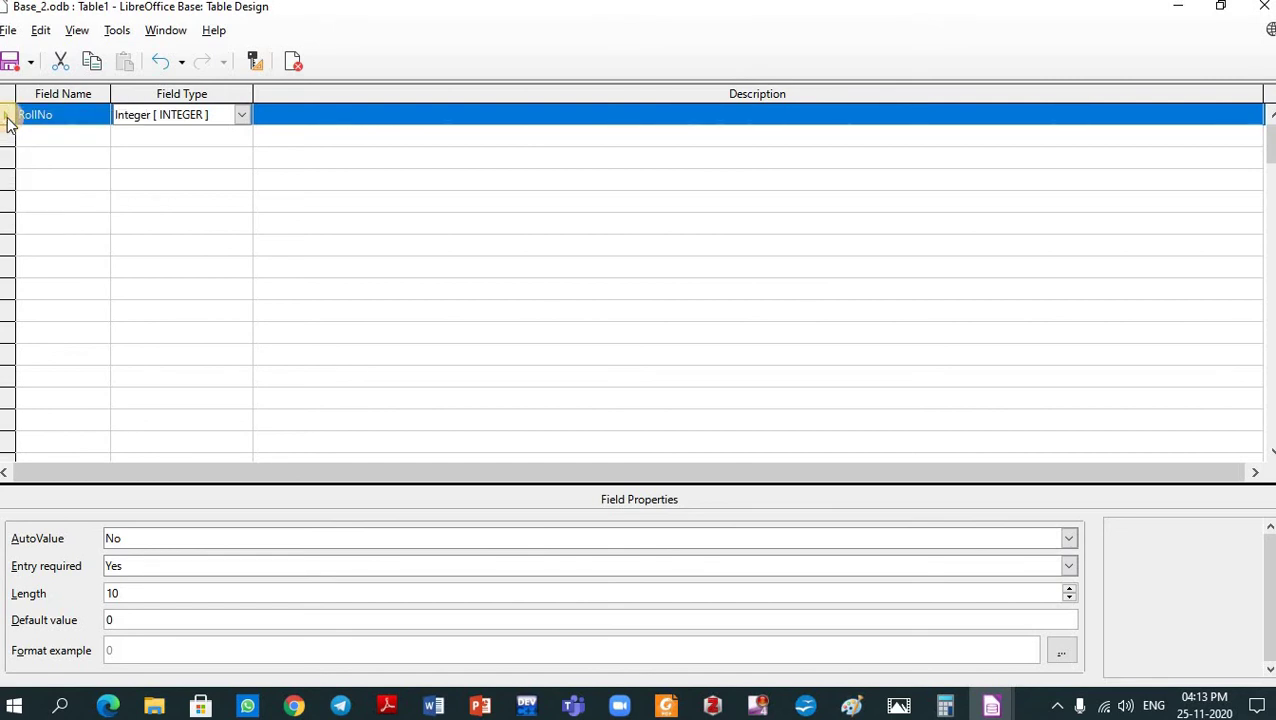
pyautogui.rightClick(8, 118)
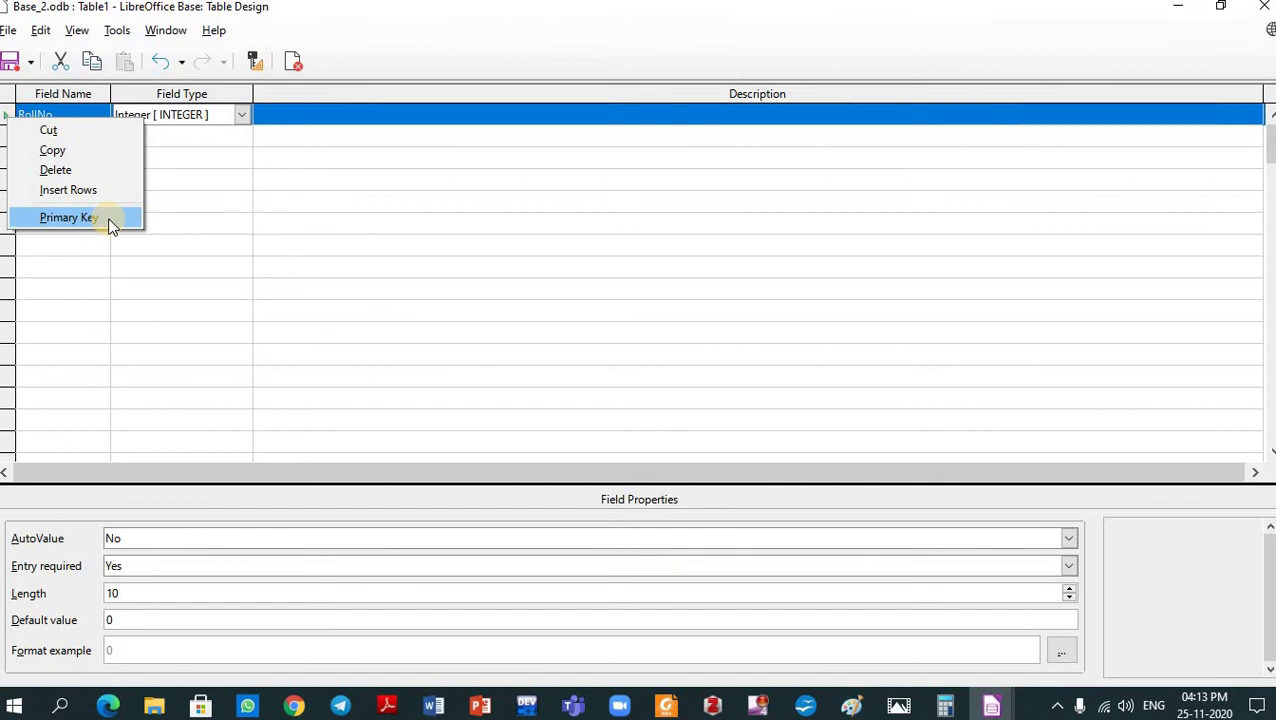
pyautogui.click(70, 217)
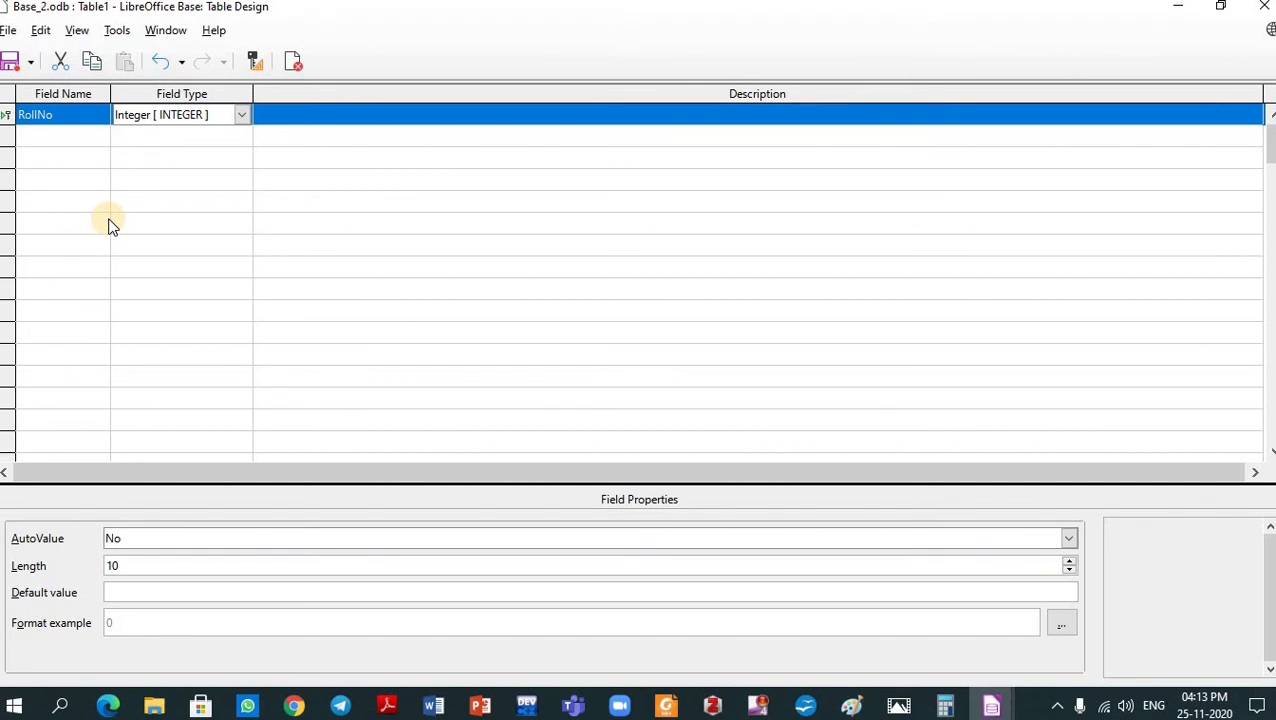
# Add a second field named SName with the type Text [ VARCHAR ].
pyautogui.click(67, 136)
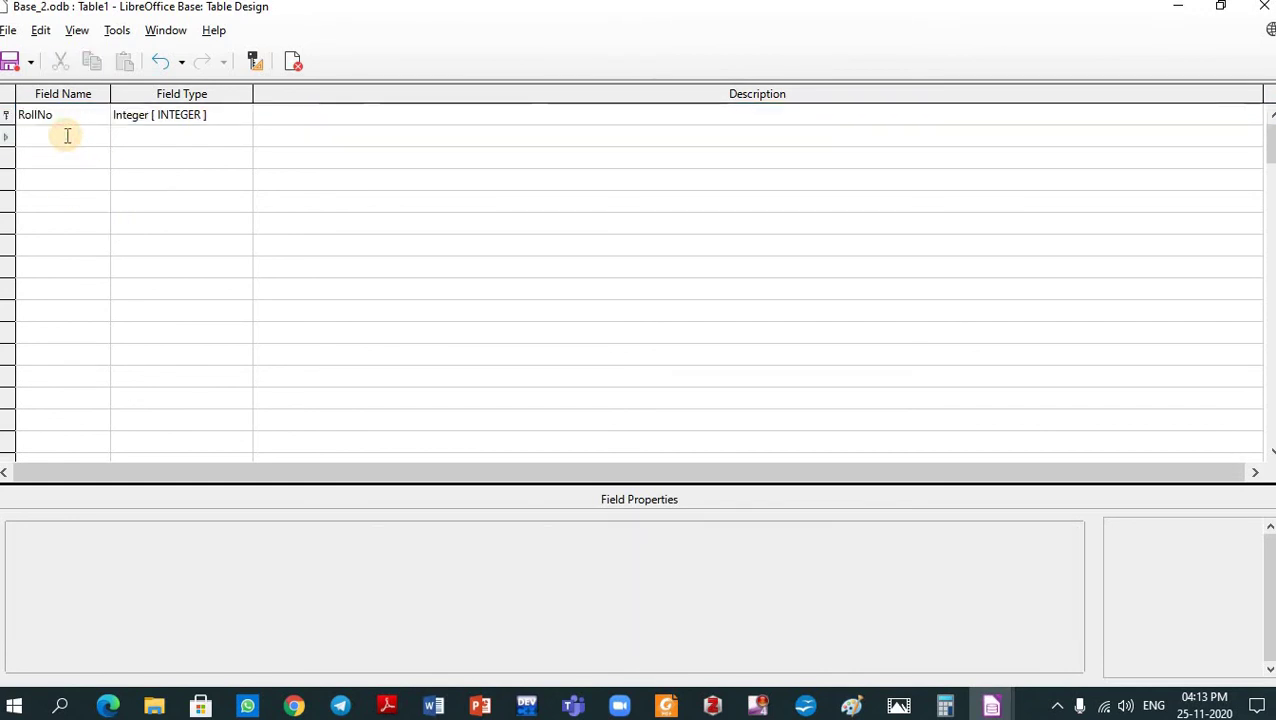
pyautogui.write('Na')
pyautogui.press('BackSpace')
pyautogui.write('SName')
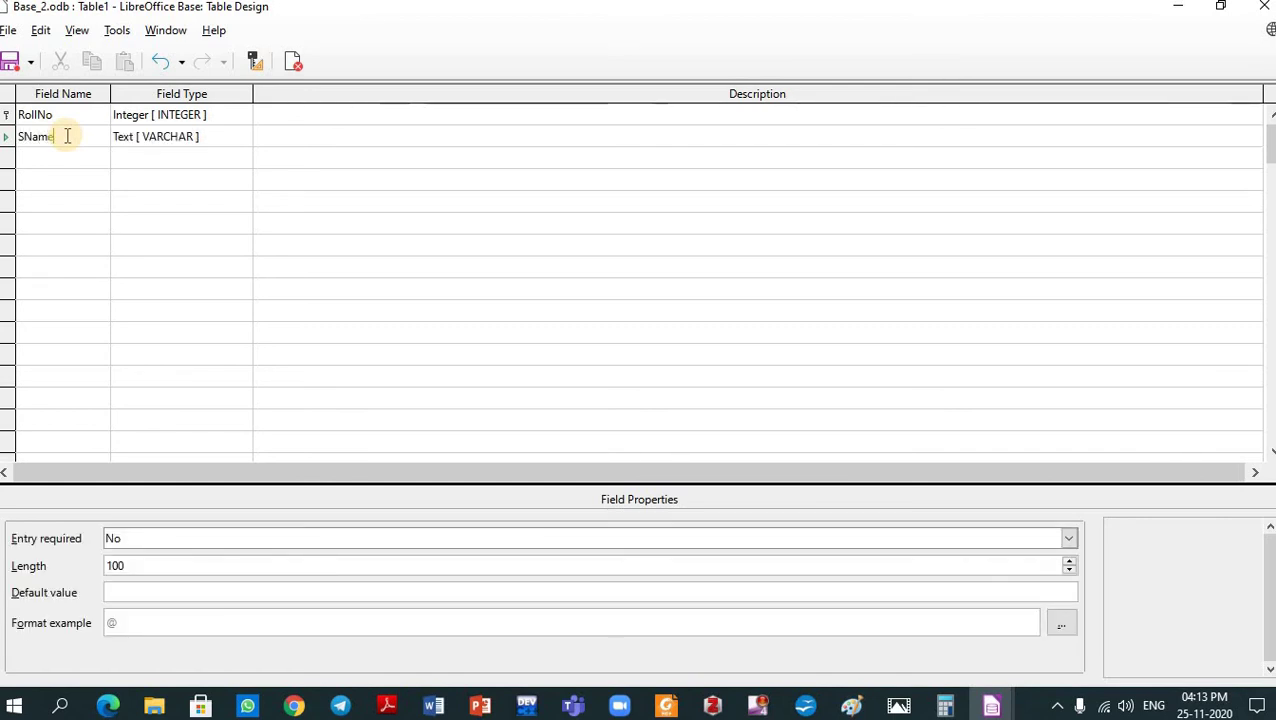
pyautogui.click(210, 140)
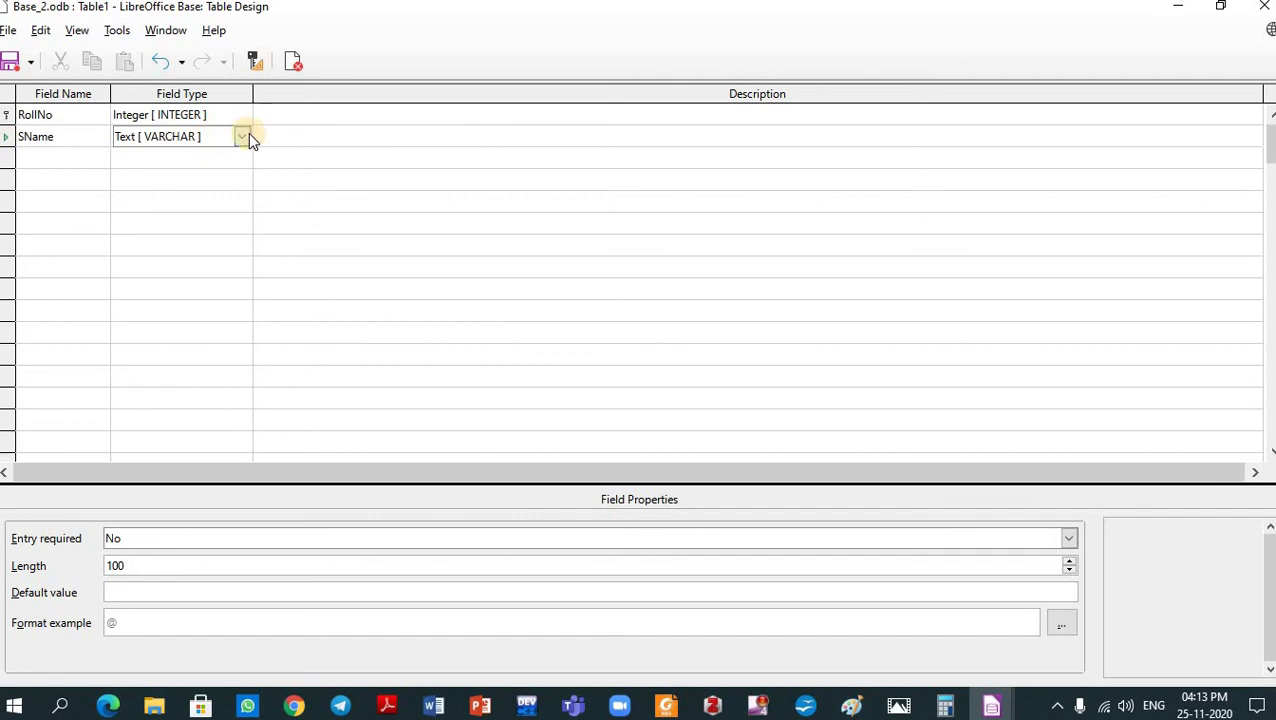
pyautogui.click(243, 135)
pyautogui.click(248, 133)
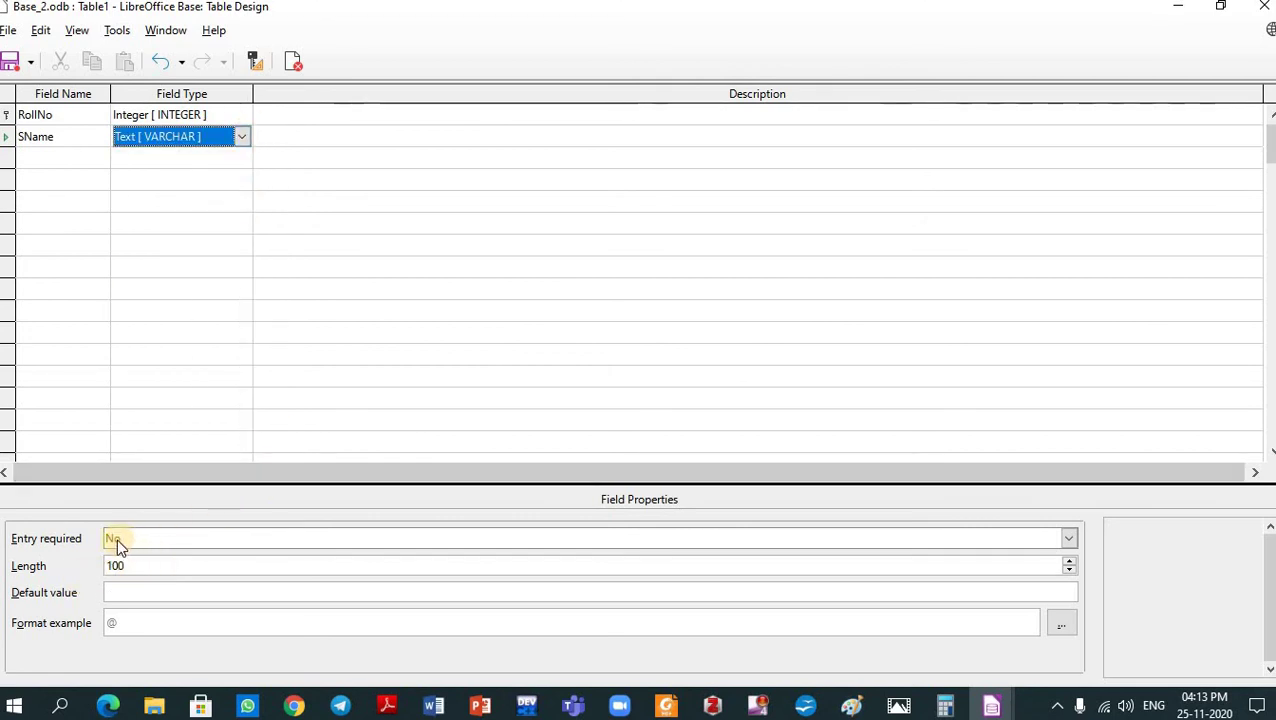
# Add a third field named Class with the type Tiny Integer [ TINYINT ].
pyautogui.click(74, 153)
pyautogui.write('Class')
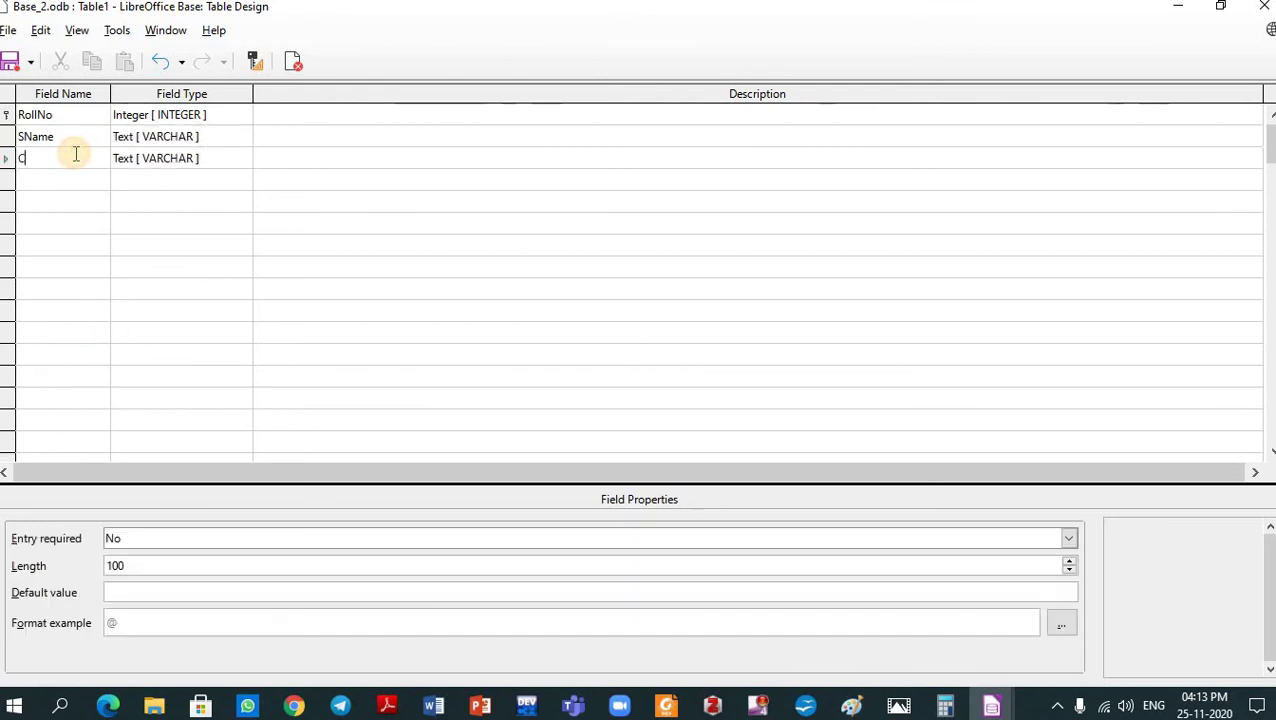
pyautogui.click(226, 164)
pyautogui.click(241, 161)
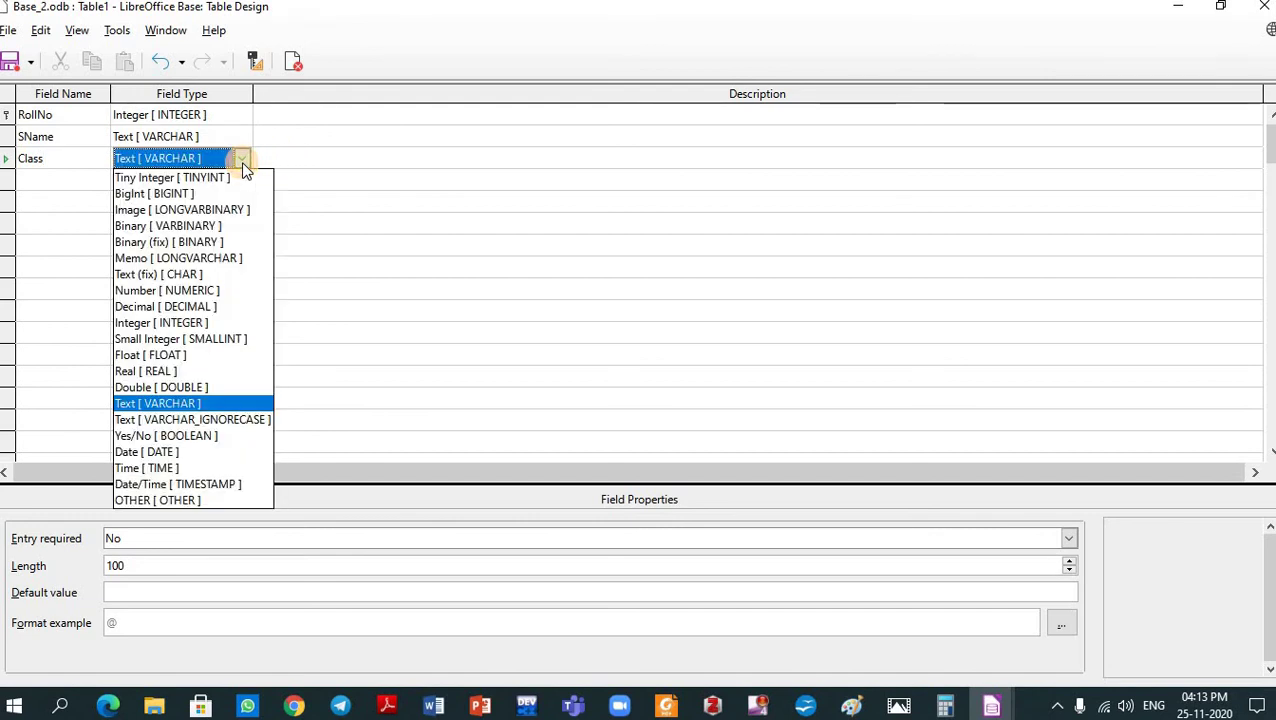
pyautogui.click(244, 161)
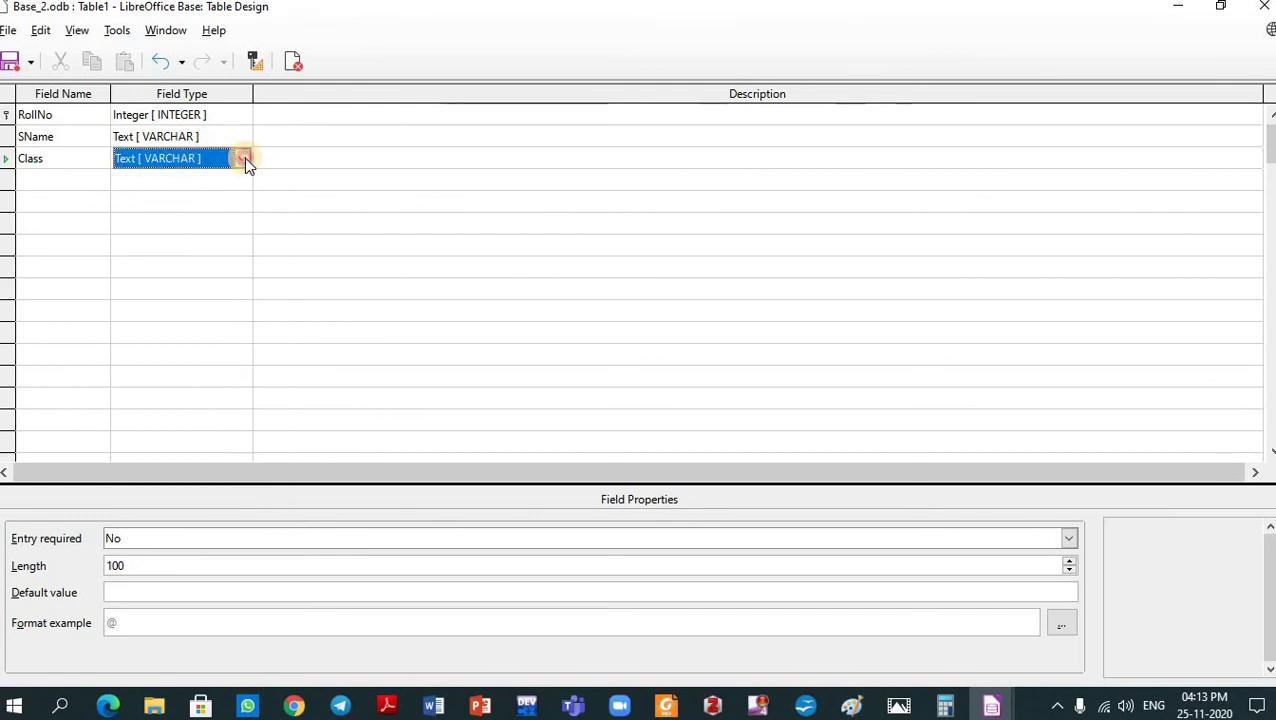
pyautogui.click(244, 158)
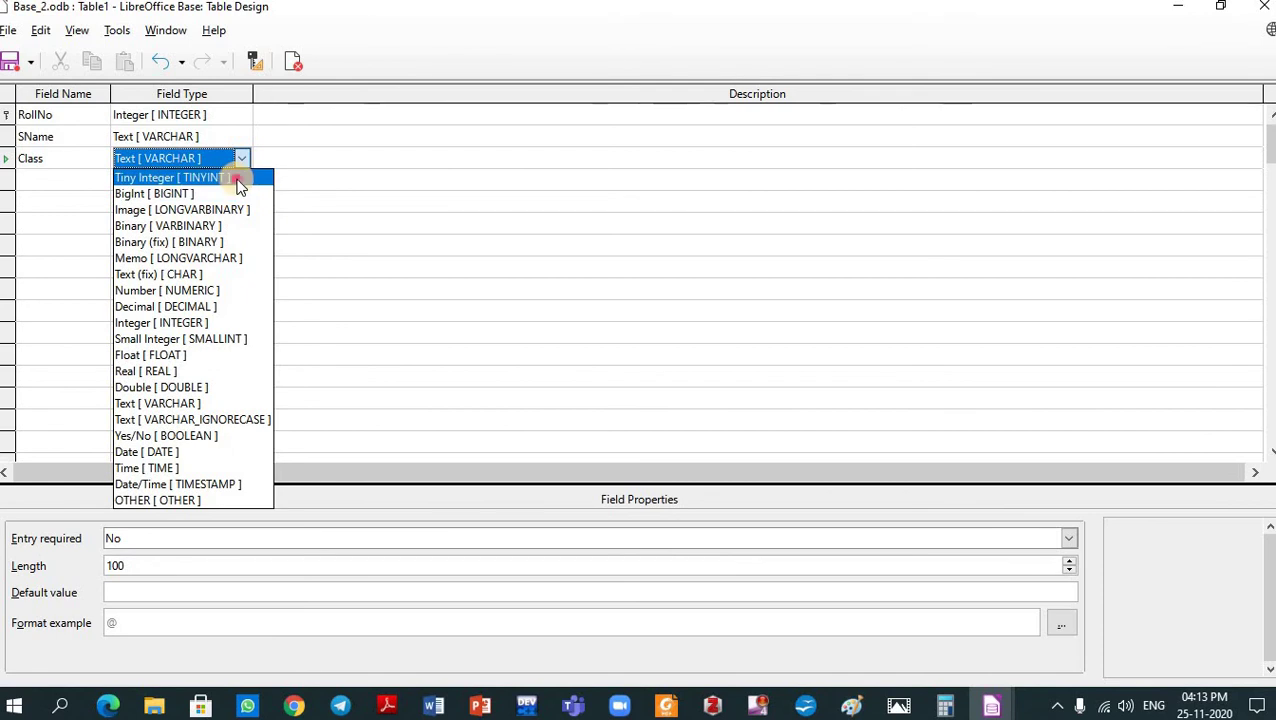
pyautogui.click(237, 179)
pyautogui.click(323, 184)
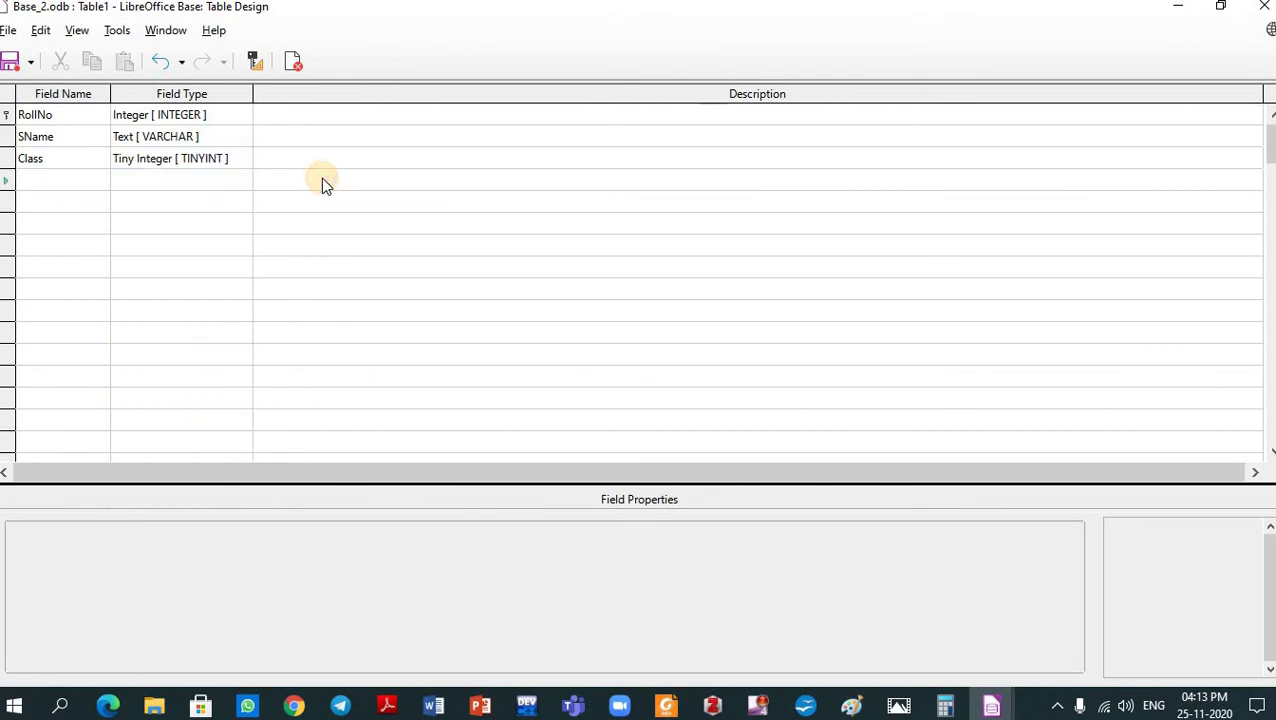
# Add a fourth field named Section with the type Text [ VARCHAR ].
pyautogui.click(88, 184)
pyautogui.write('Section')
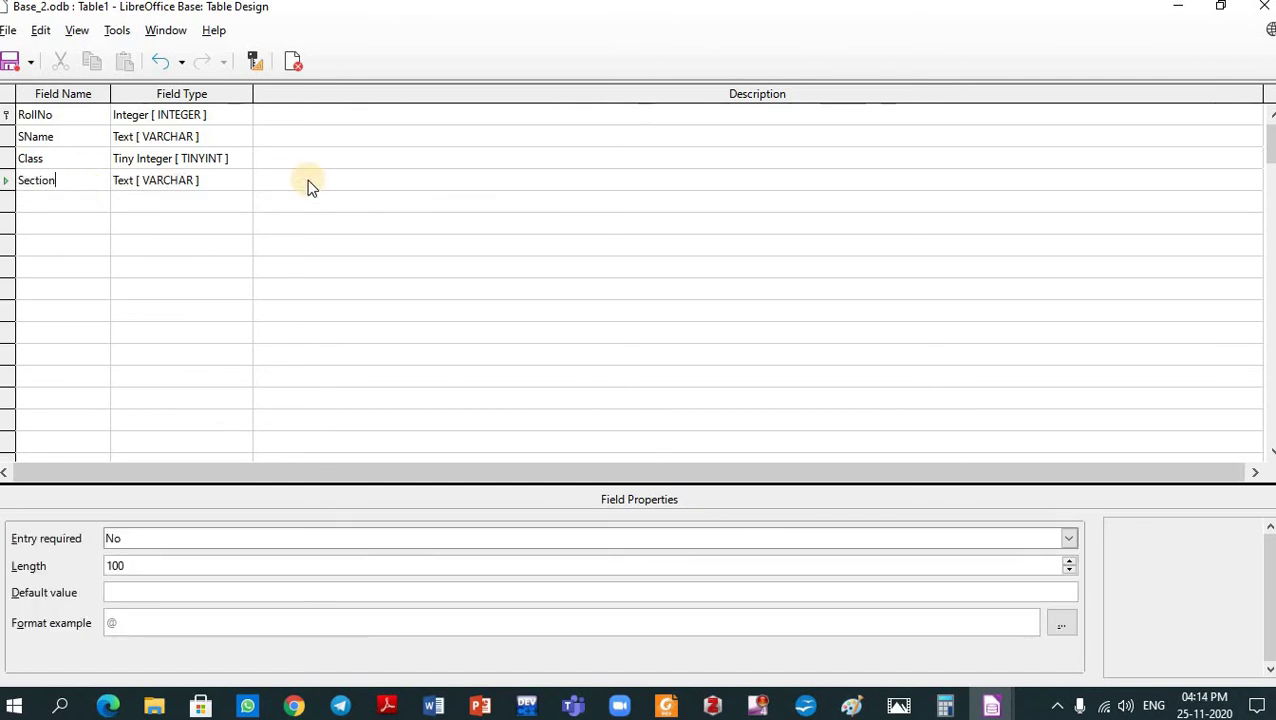
pyautogui.click(212, 186)
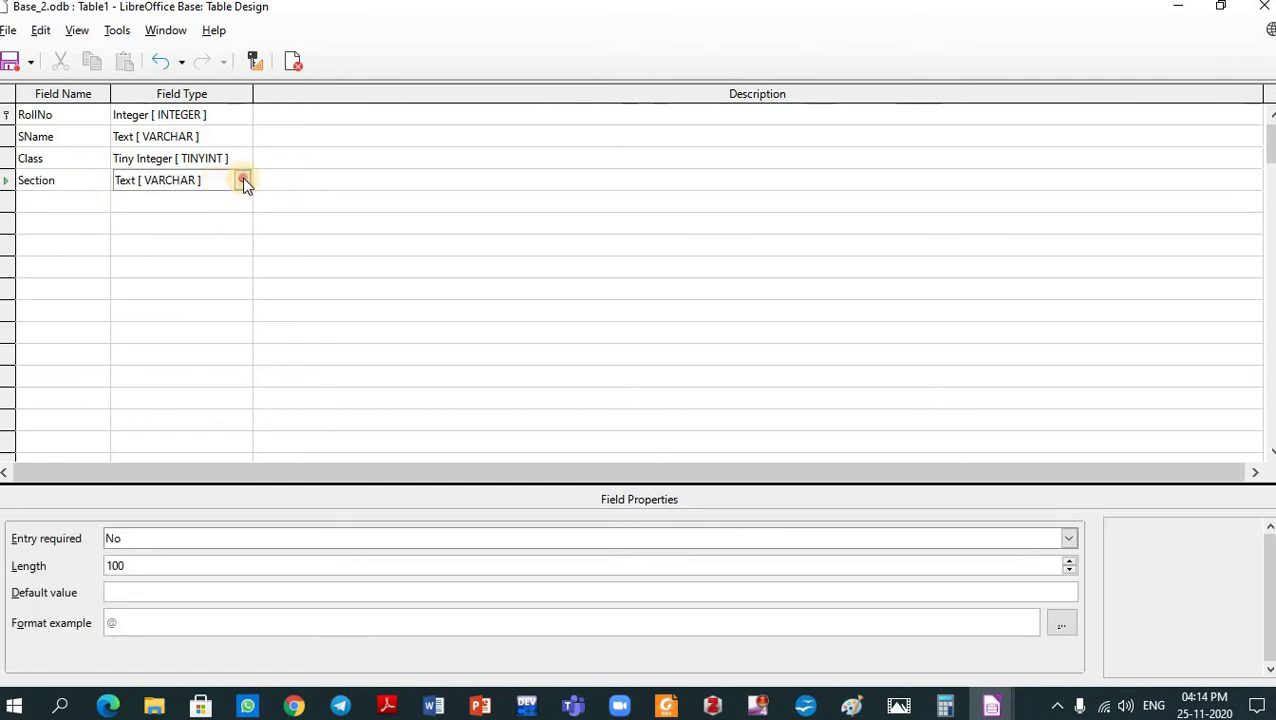
pyautogui.click(243, 181)
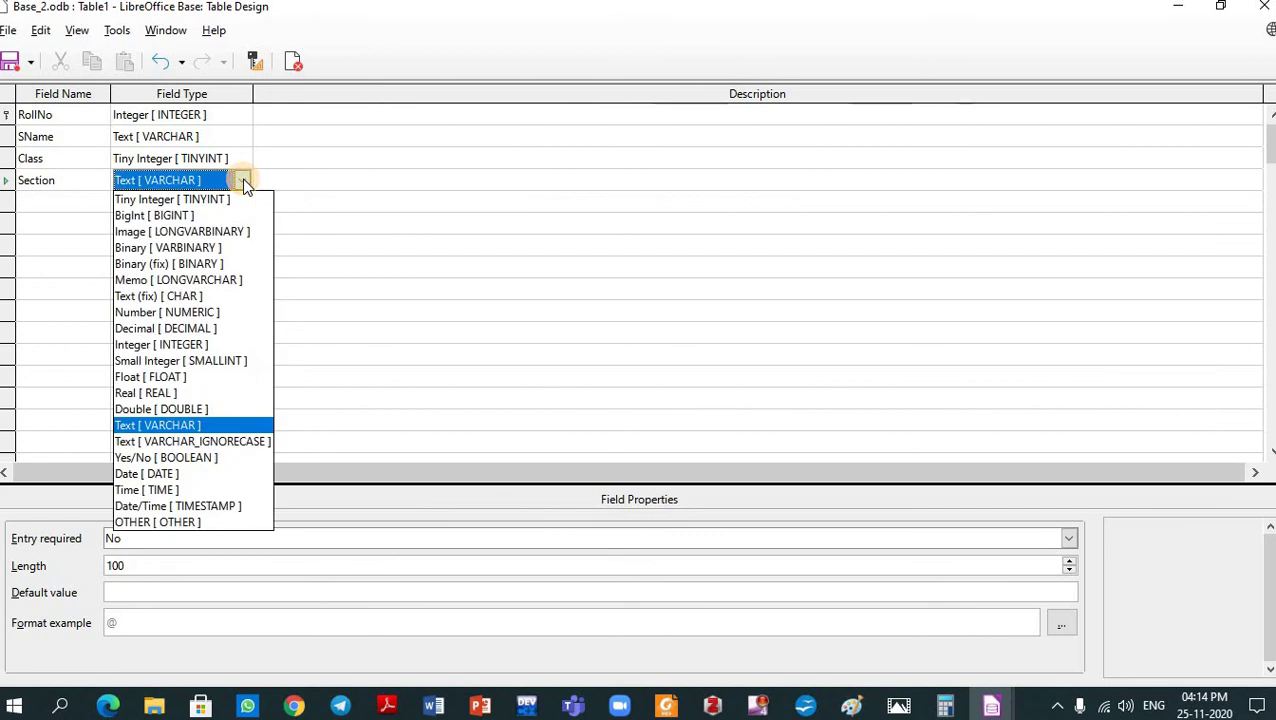
pyautogui.click(244, 181)
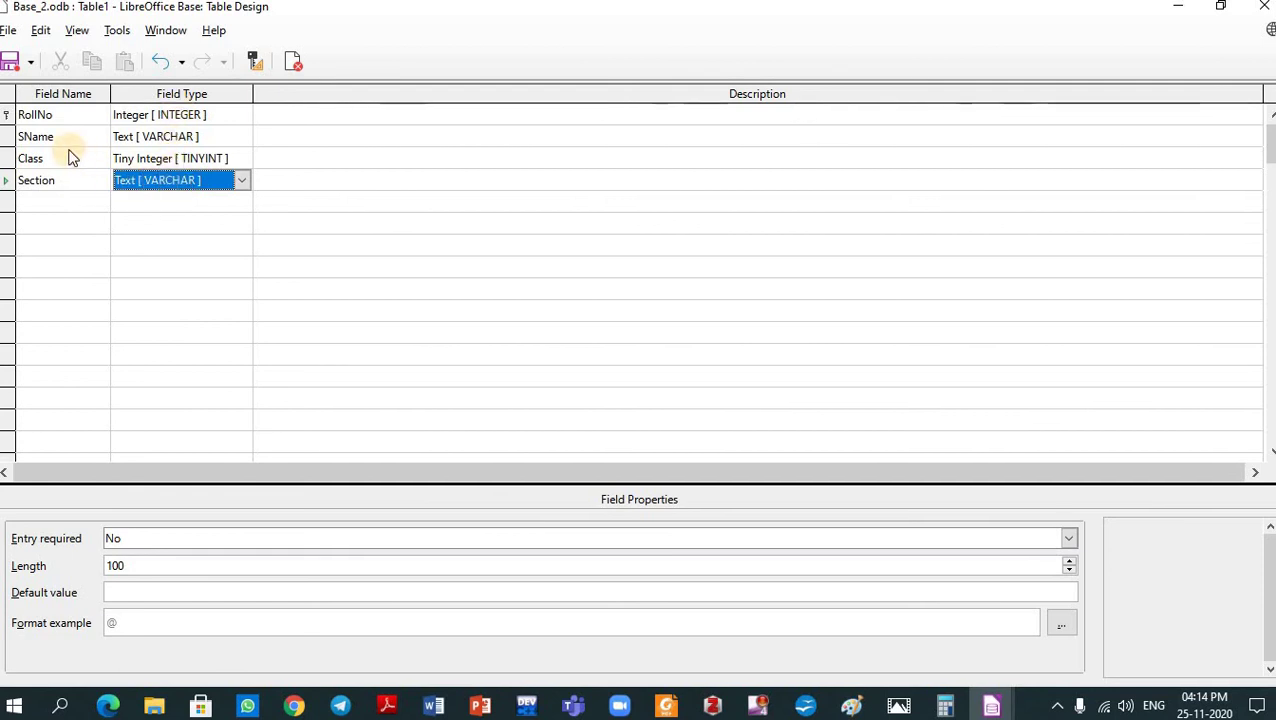
# Check the primary key setting of RollNo and enter 000 as the field's default value.
pyautogui.rightClick(8, 116)
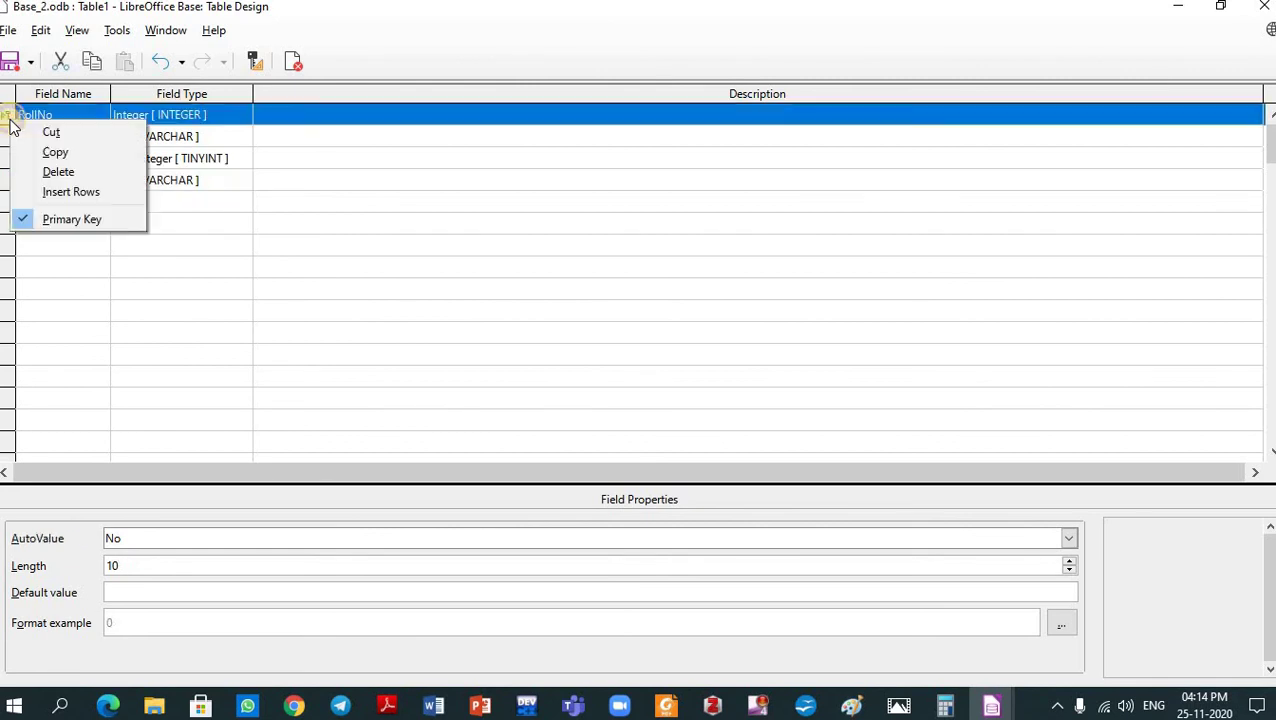
pyautogui.click(166, 118)
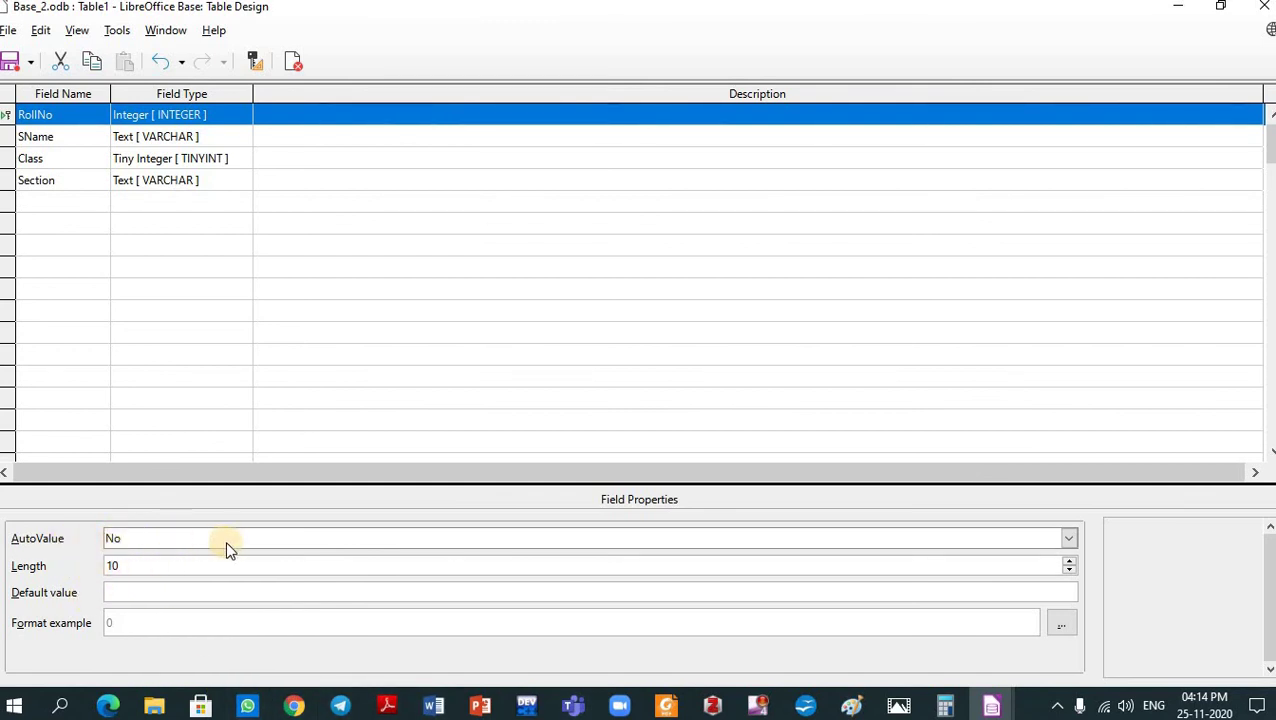
pyautogui.click(155, 592)
pyautogui.write('000')
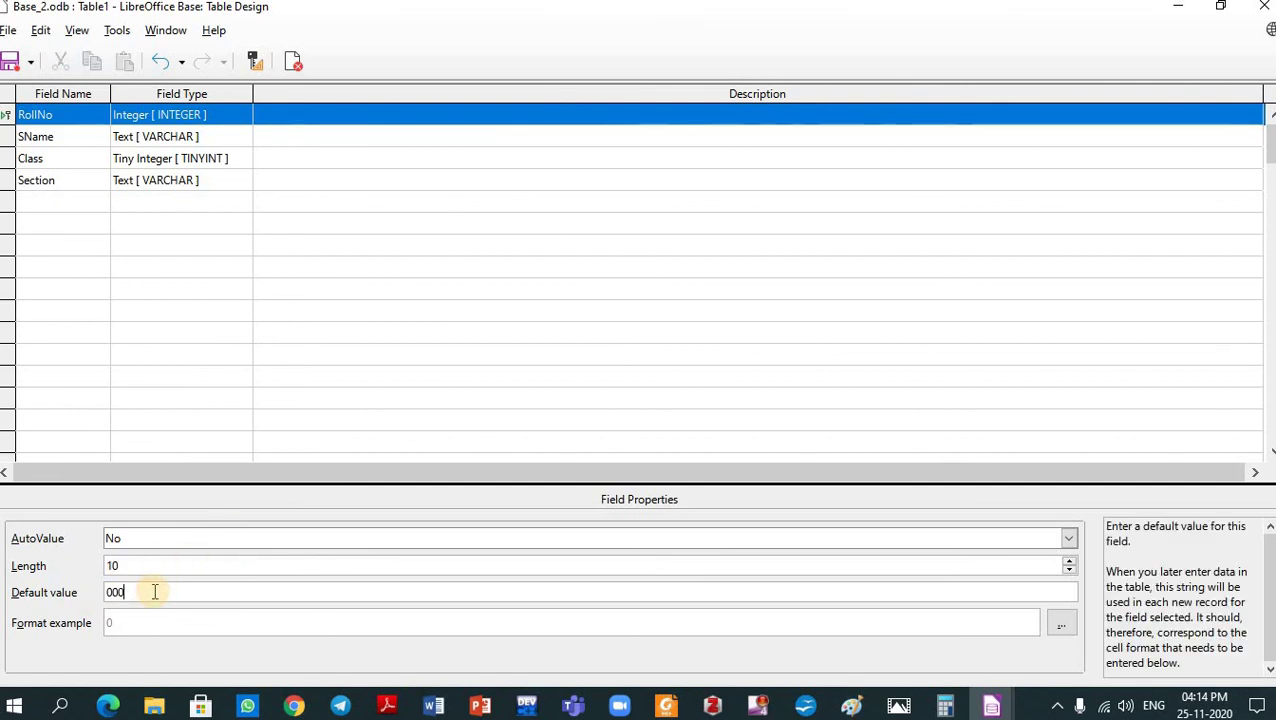
pyautogui.click(278, 286)
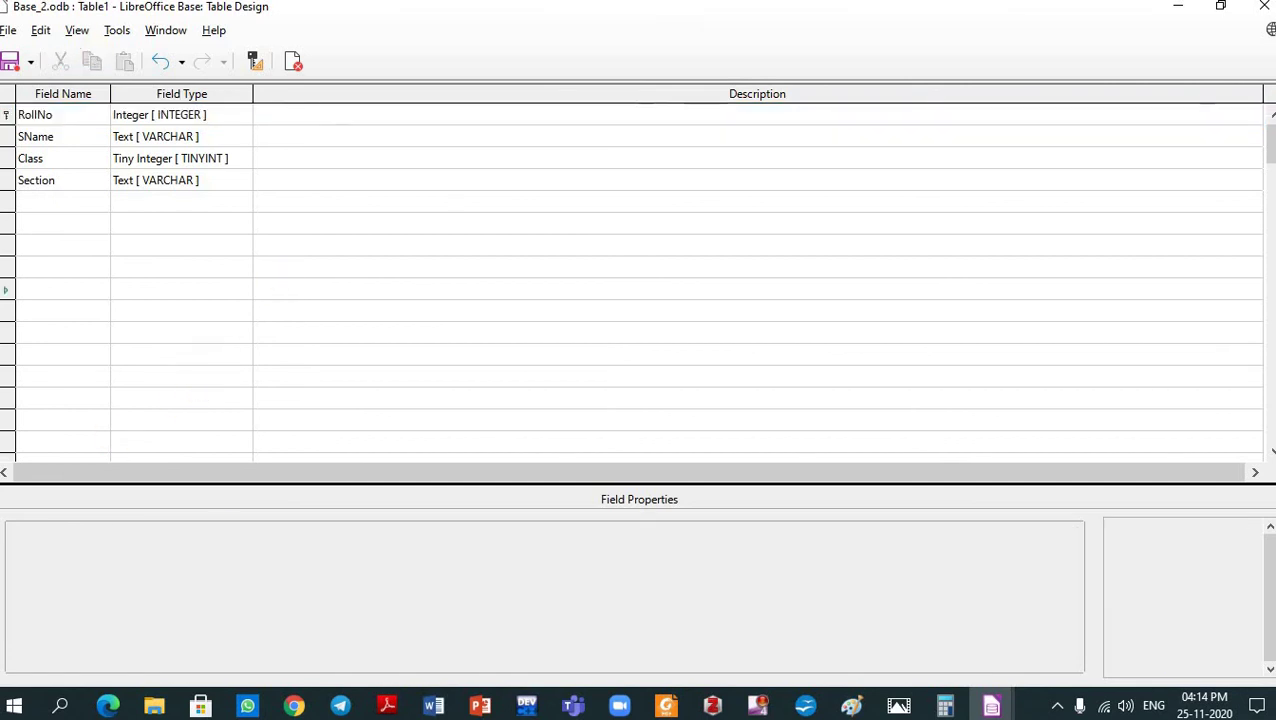
# Save the table design under the table name Students.
pyautogui.click(12, 63)
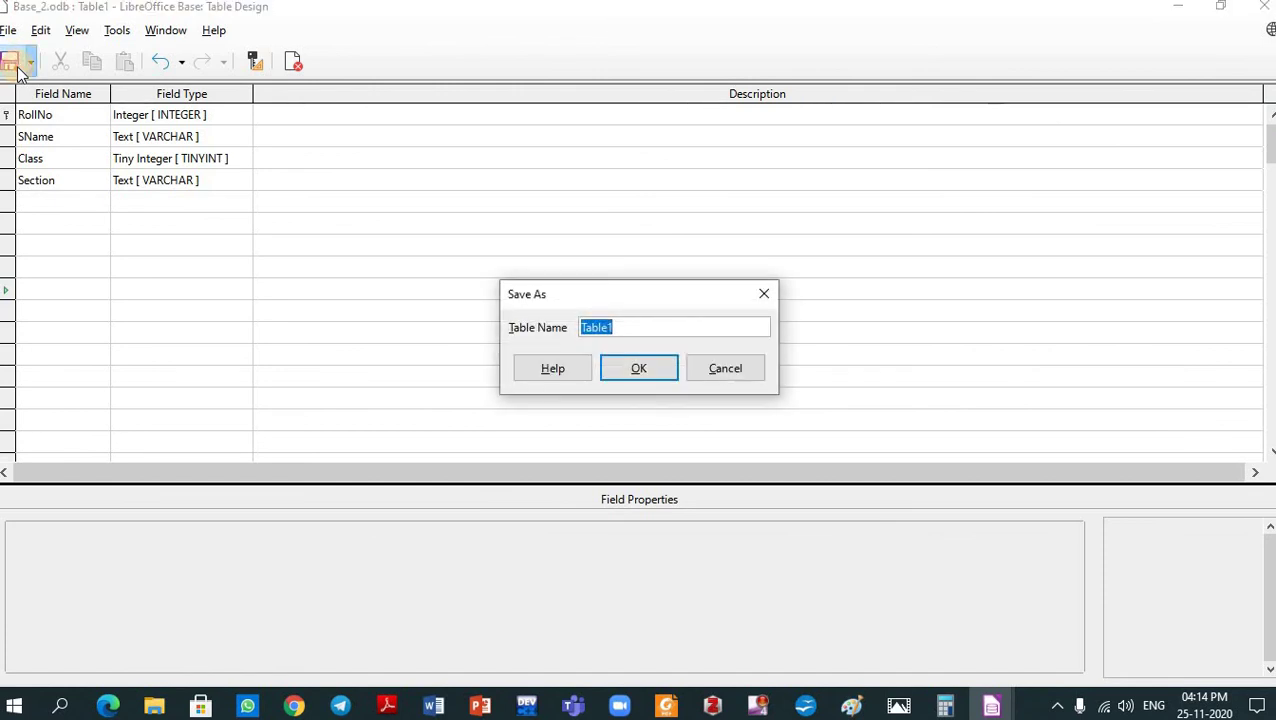
pyautogui.write('Students')
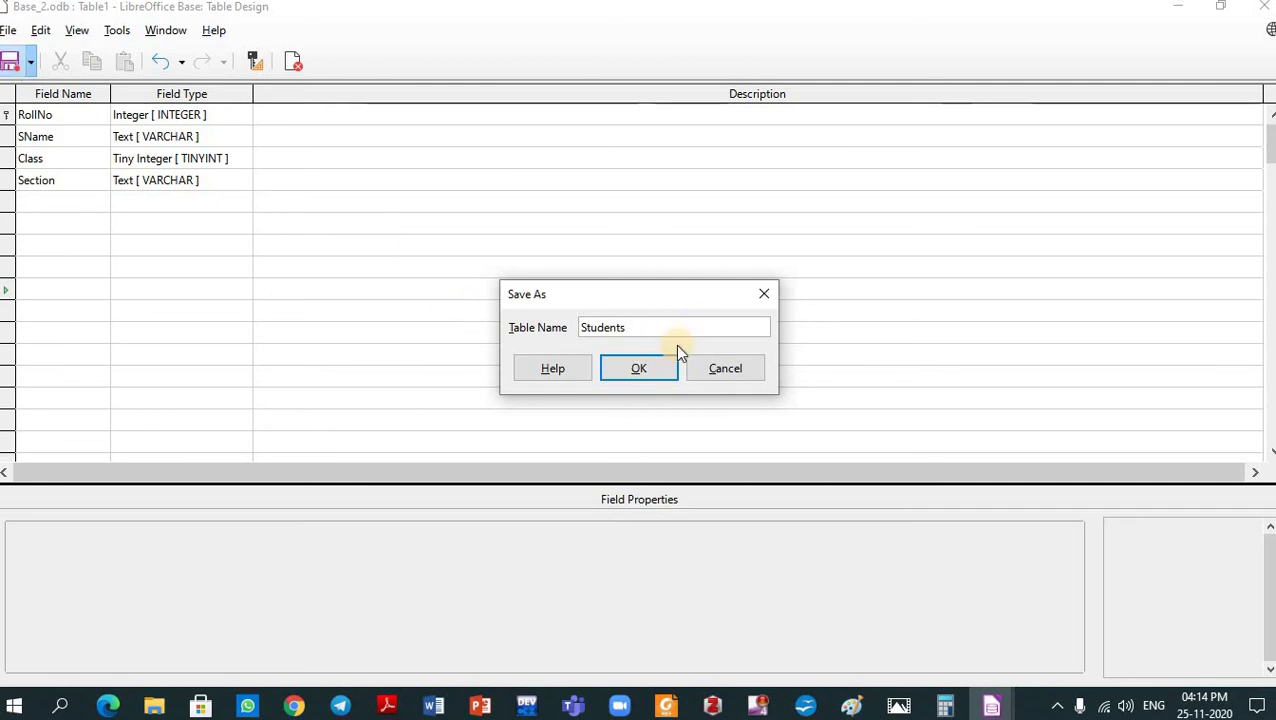
pyautogui.click(648, 371)
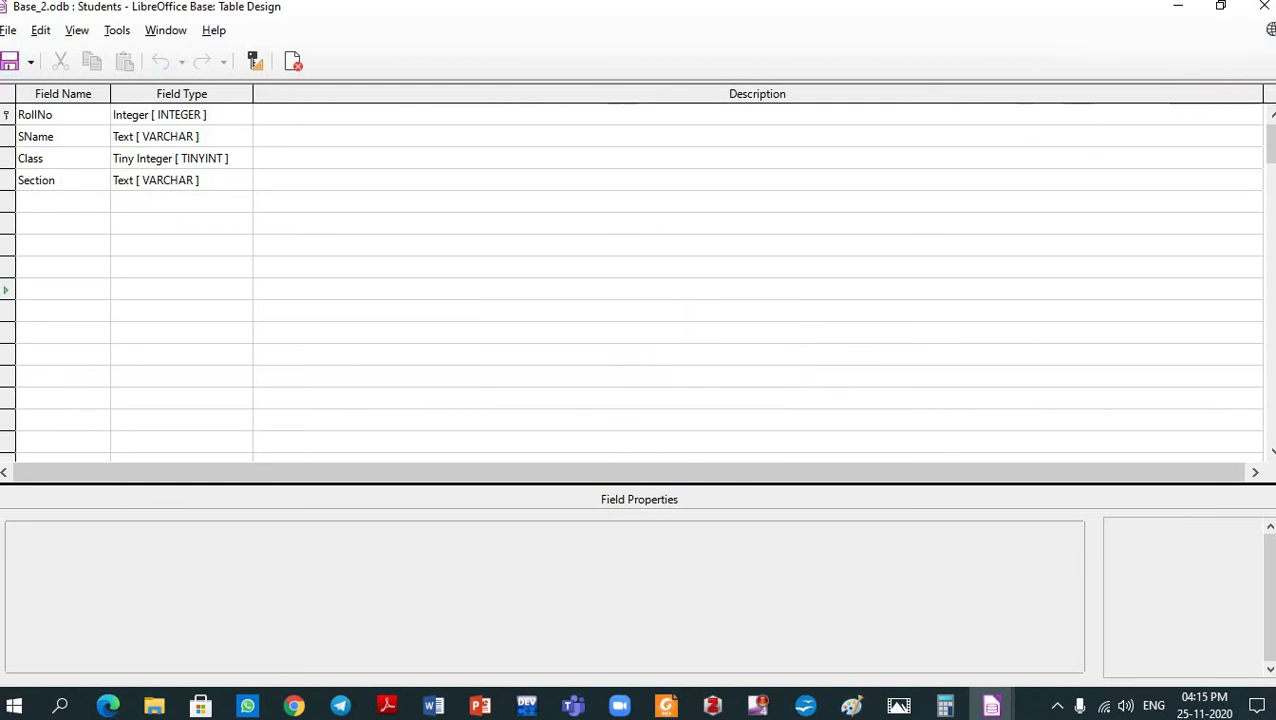
# Close the Students design window and select the Students table in the Base_2 database window.
pyautogui.click(1262, 8)
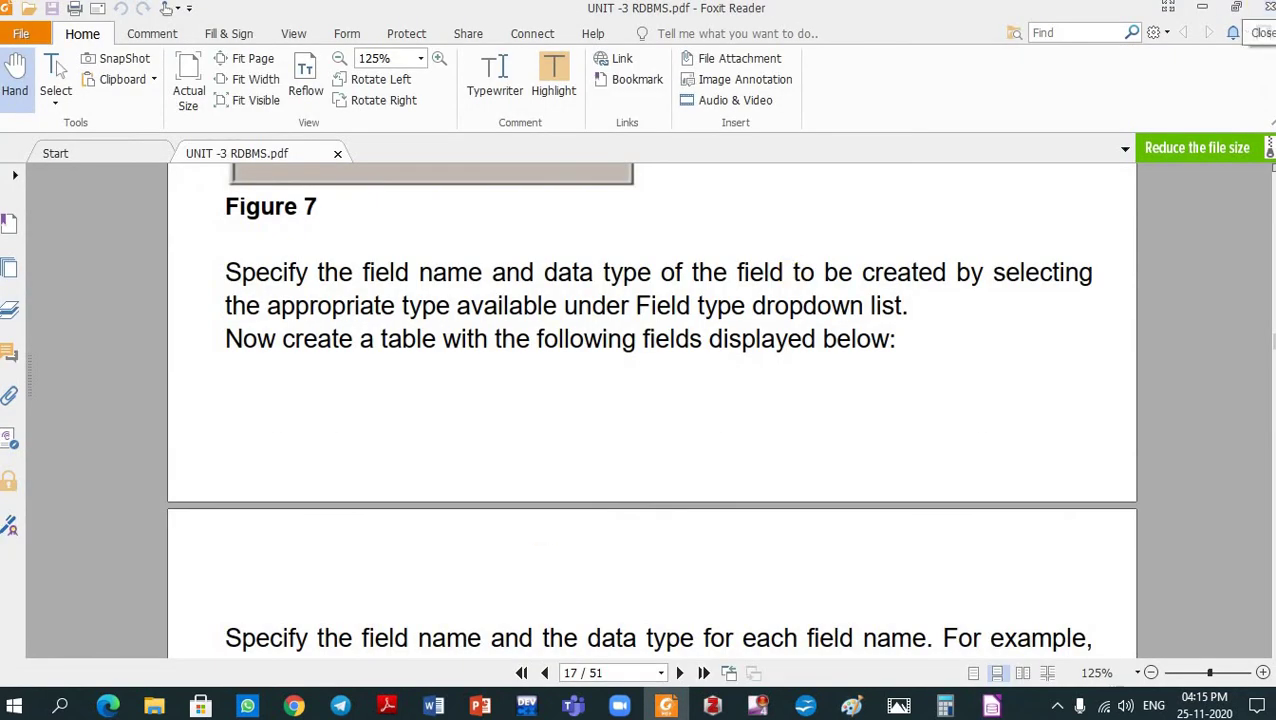
pyautogui.click(997, 707)
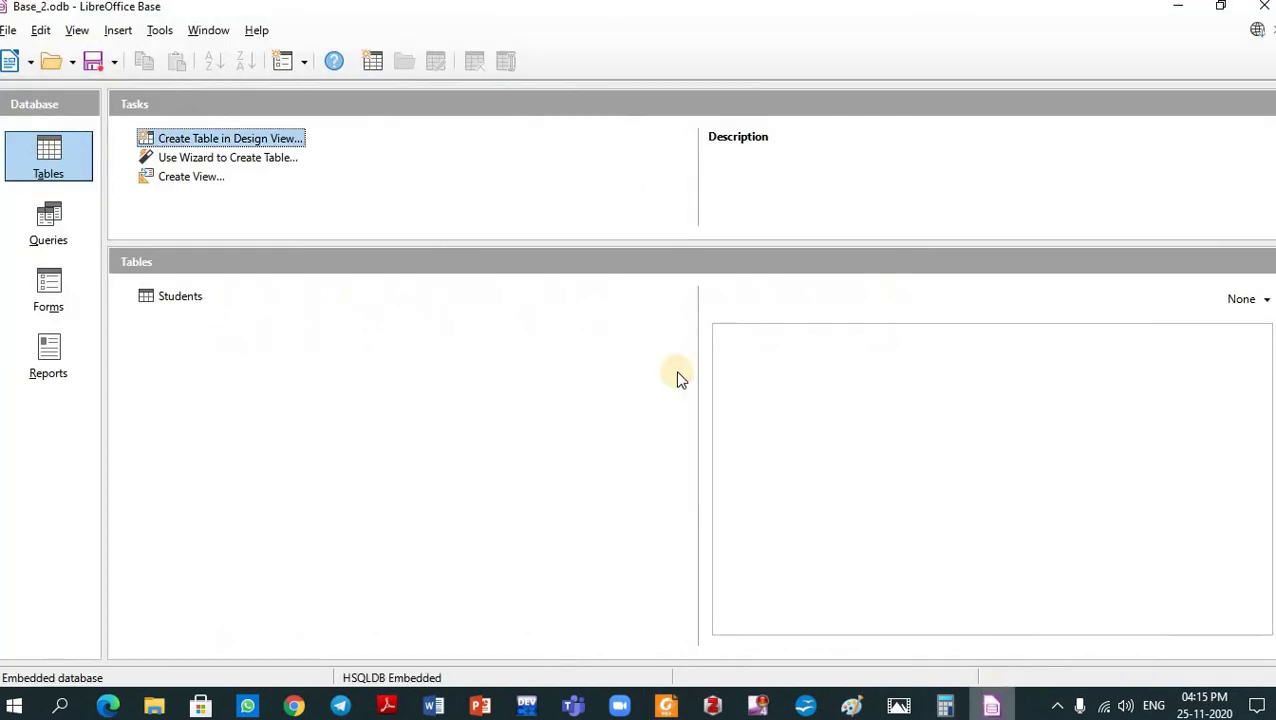
pyautogui.click(180, 299)
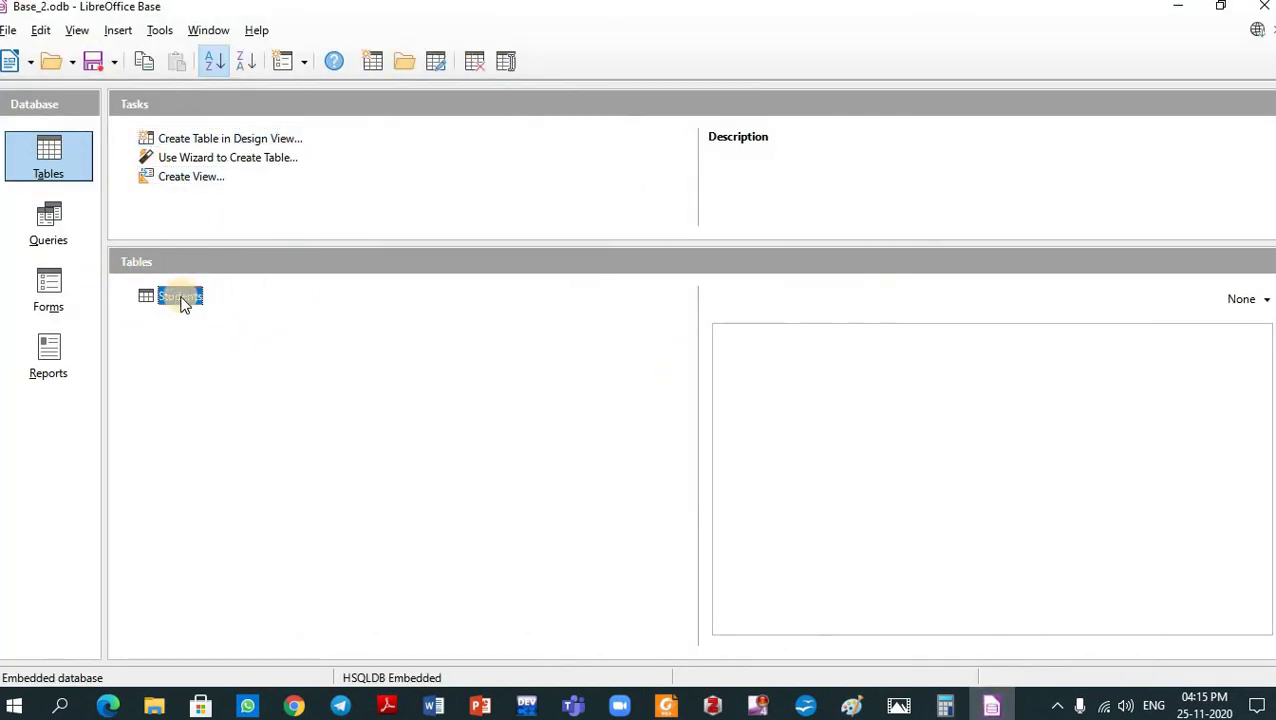